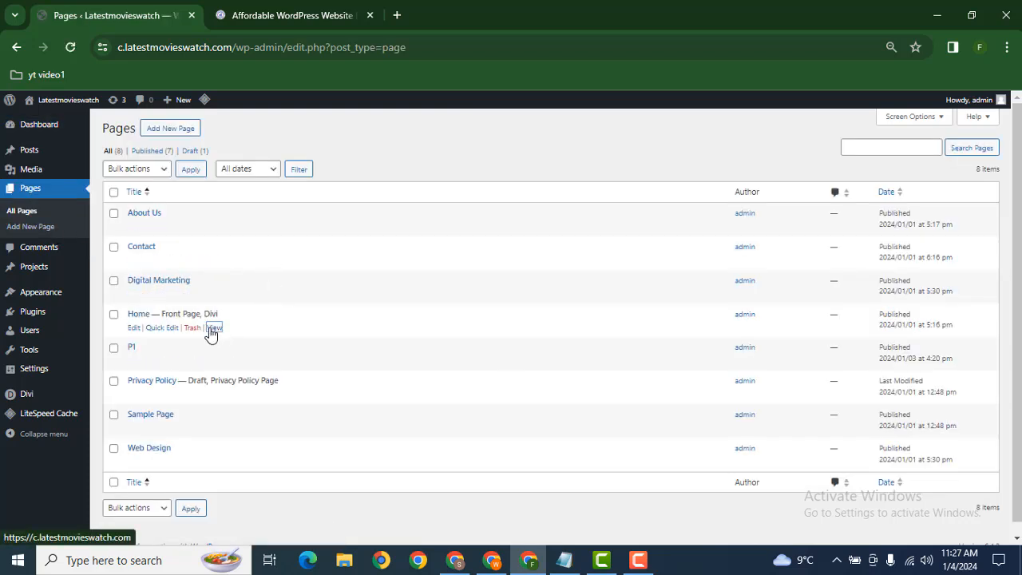
Step: View the Home page in a new tab and open its Divi Visual Builder in another tab
{"action": "left_click", "coordinate": [212, 329], "text": "ctrl"}
{"action": "left_click", "coordinate": [240, 8]}
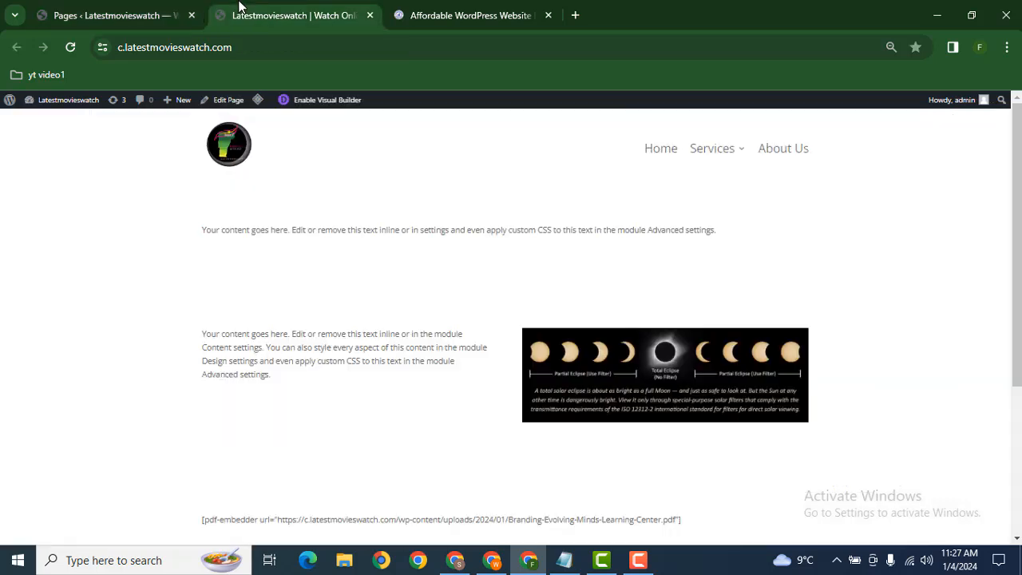
{"action": "left_click", "coordinate": [327, 102], "text": "ctrl"}
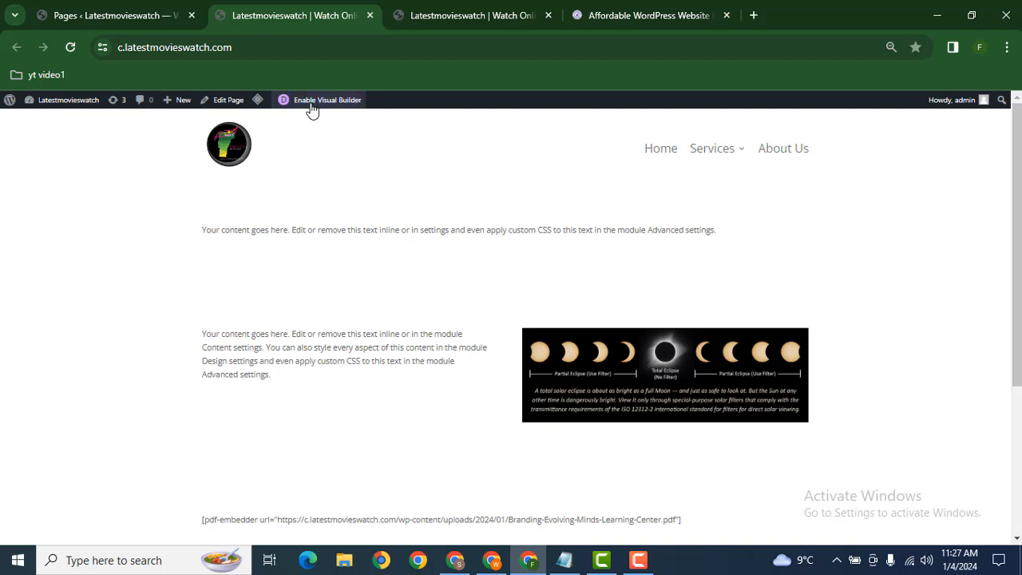
{"action": "left_click", "coordinate": [451, 9]}
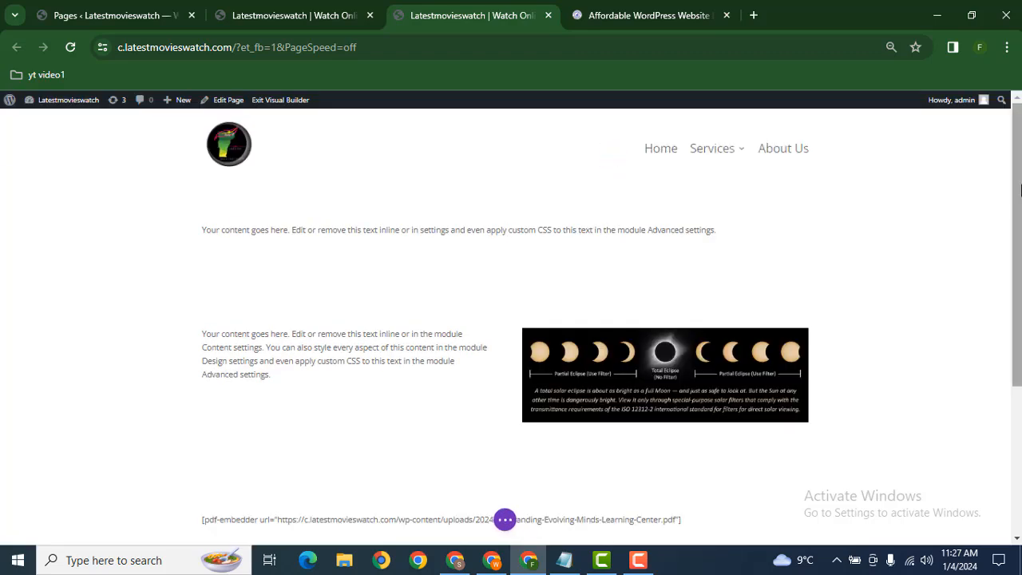
Step: Add a regular section with a single-column row and a Text module below the pdf-embedder section
{"action": "left_click_drag", "start_coordinate": [1019, 188], "coordinate": [1019, 259]}
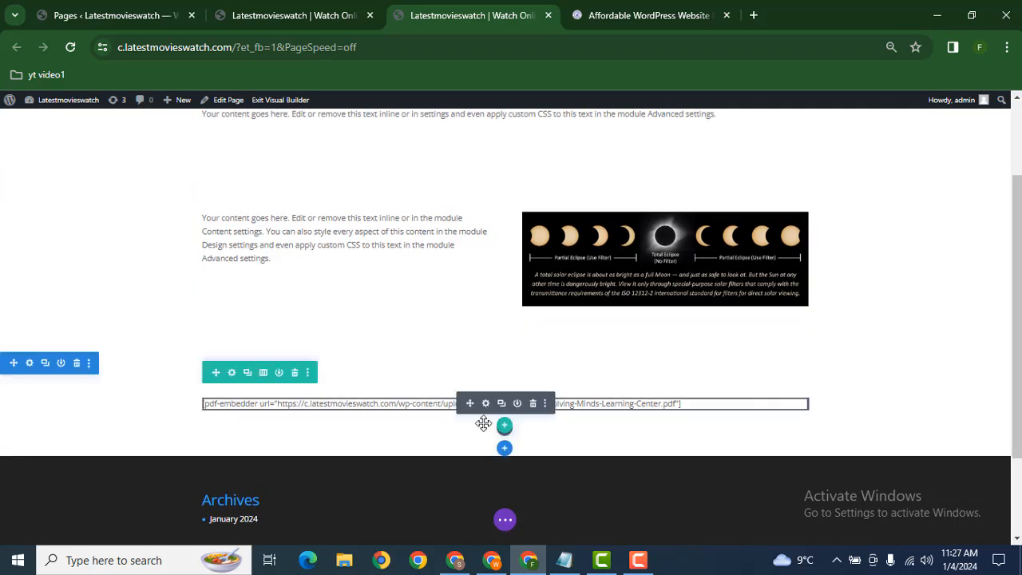
{"action": "left_click", "coordinate": [505, 448]}
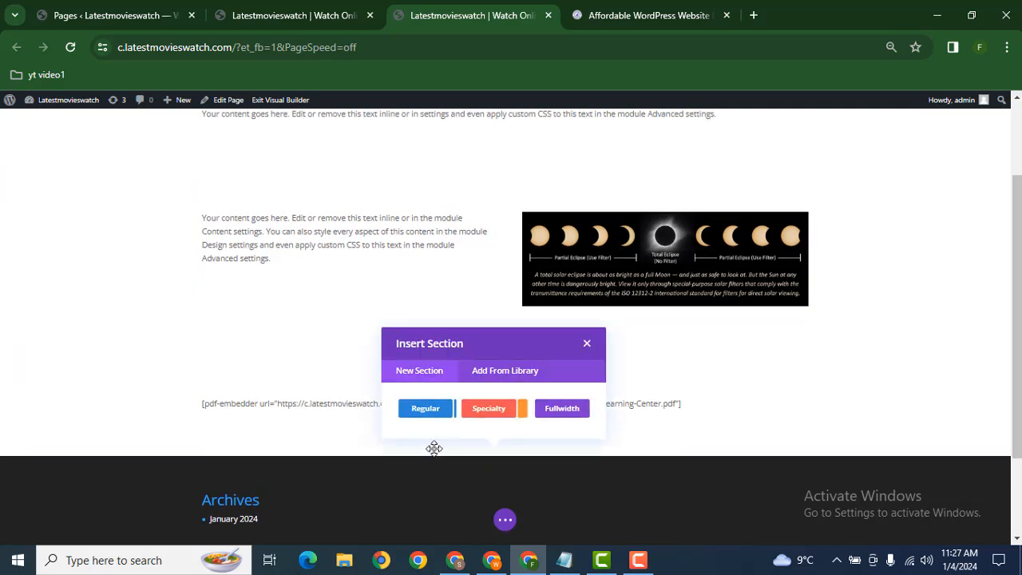
{"action": "left_click", "coordinate": [426, 410]}
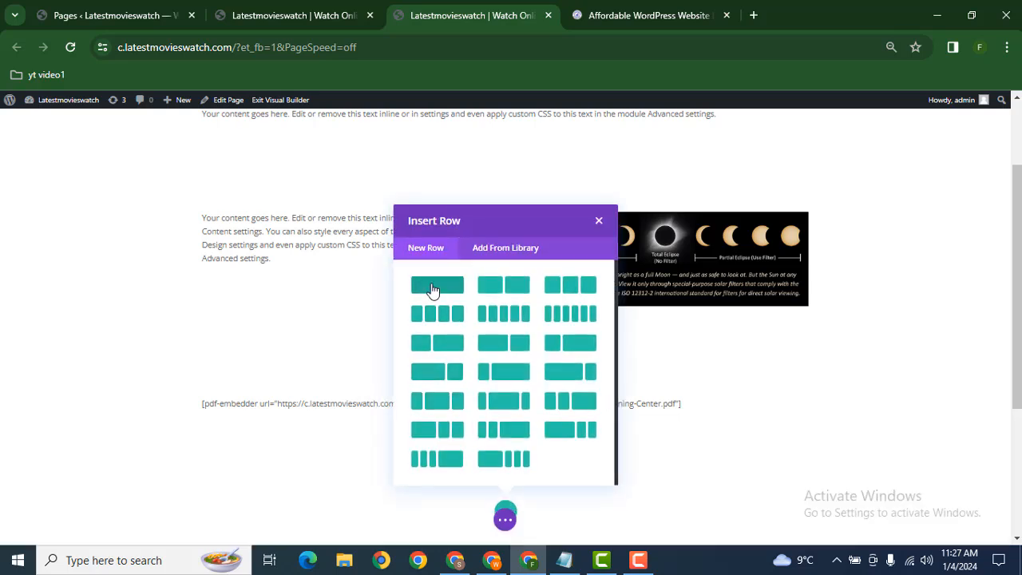
{"action": "left_click", "coordinate": [431, 287]}
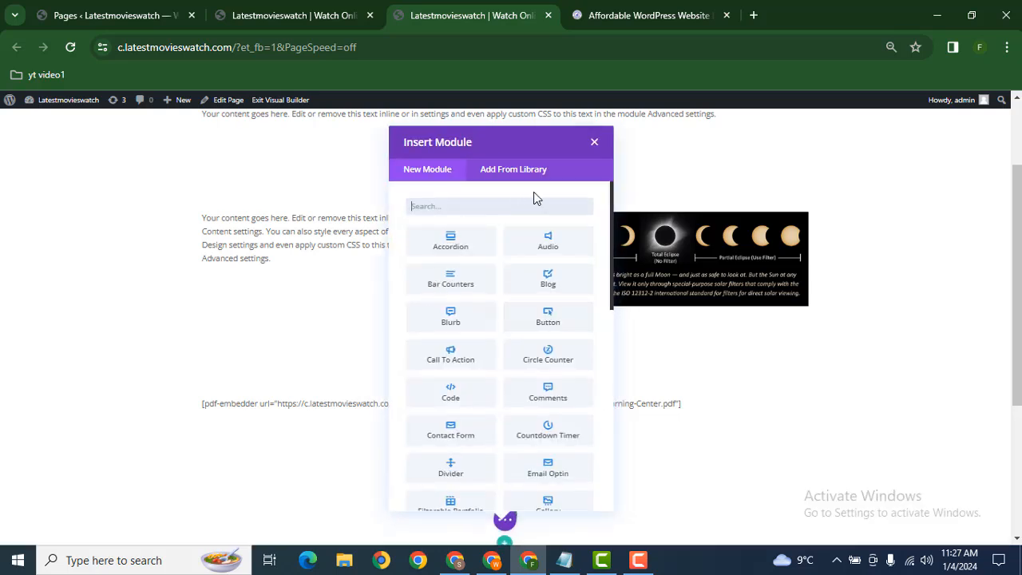
{"action": "type", "text": "tex"}
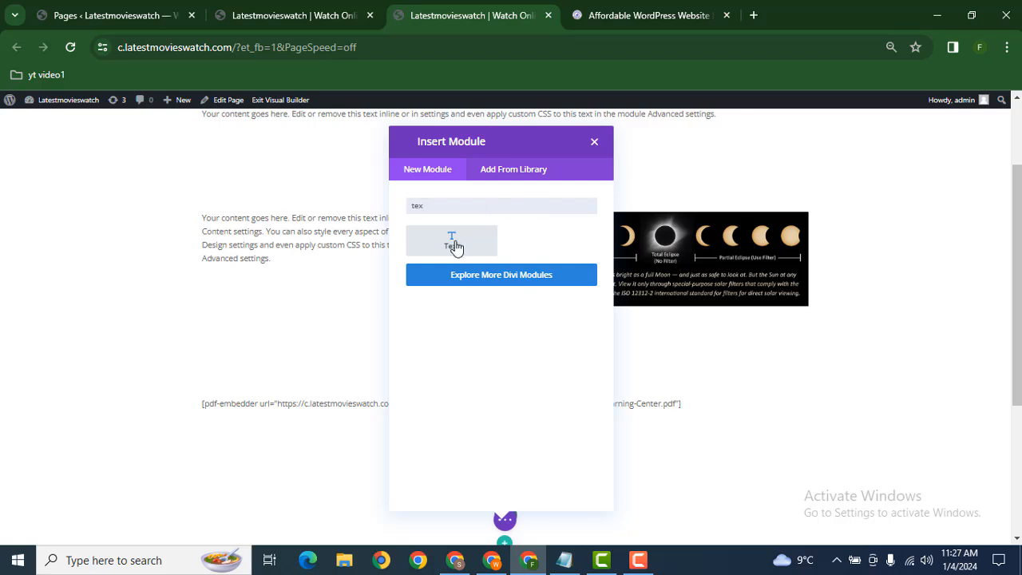
{"action": "left_click", "coordinate": [453, 244]}
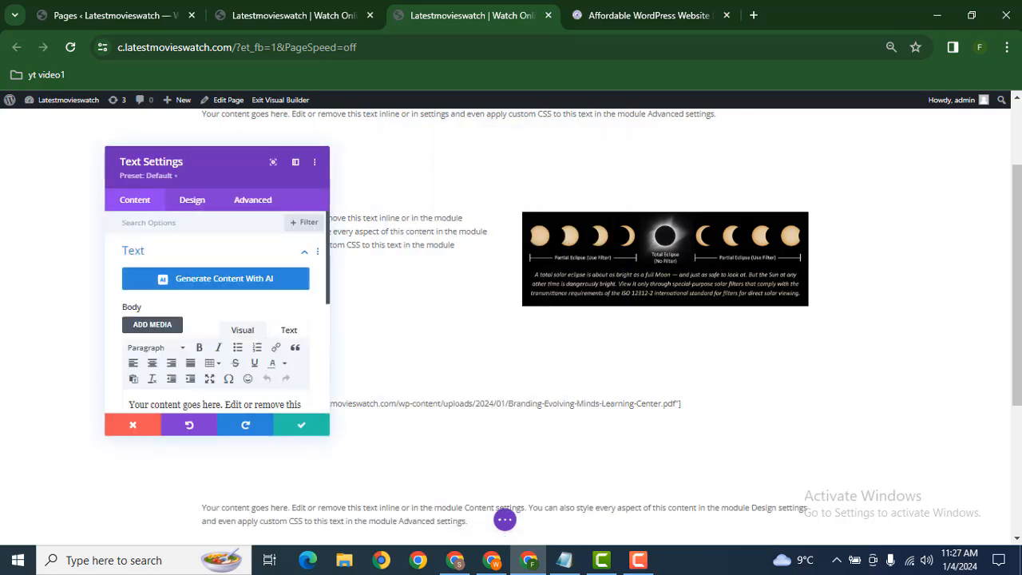
Step: Delete the sentence starting "You can also style every aspect" from the new Text module's body
{"action": "scroll", "coordinate": [456, 246], "scroll_direction": "down", "scroll_amount": 2}
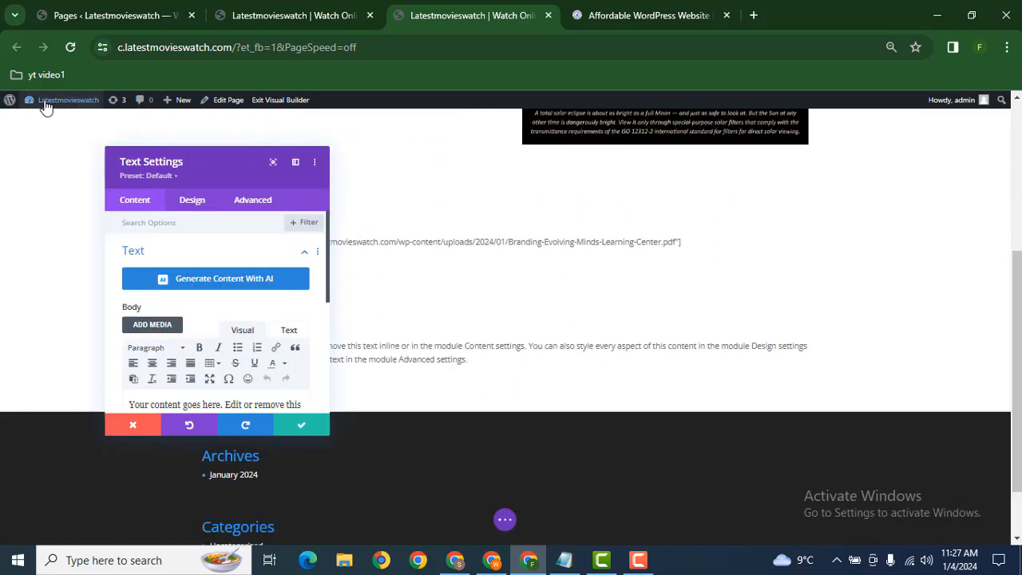
{"action": "left_click_drag", "start_coordinate": [194, 164], "coordinate": [773, 184]}
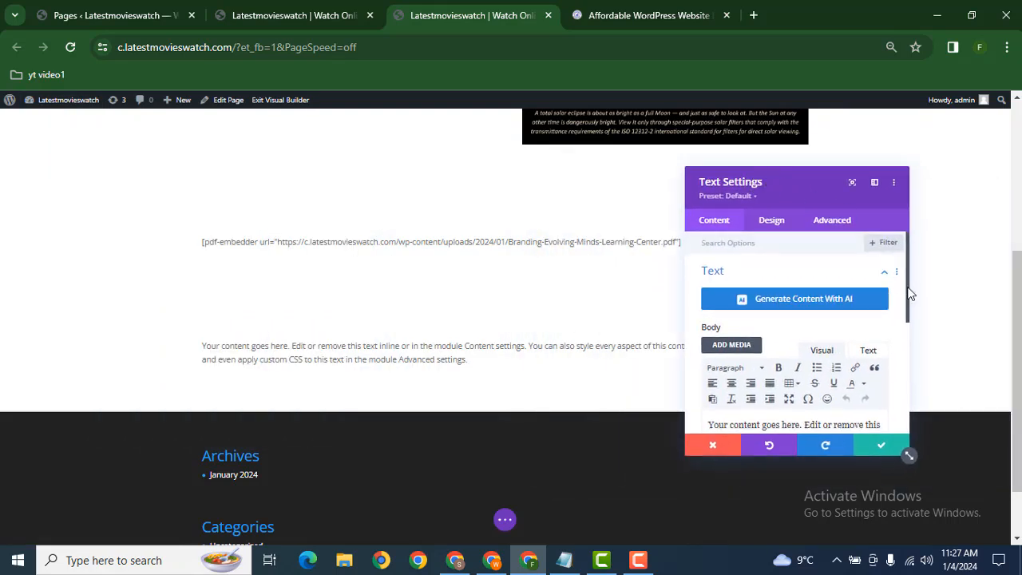
{"action": "left_click_drag", "start_coordinate": [910, 285], "coordinate": [914, 337]}
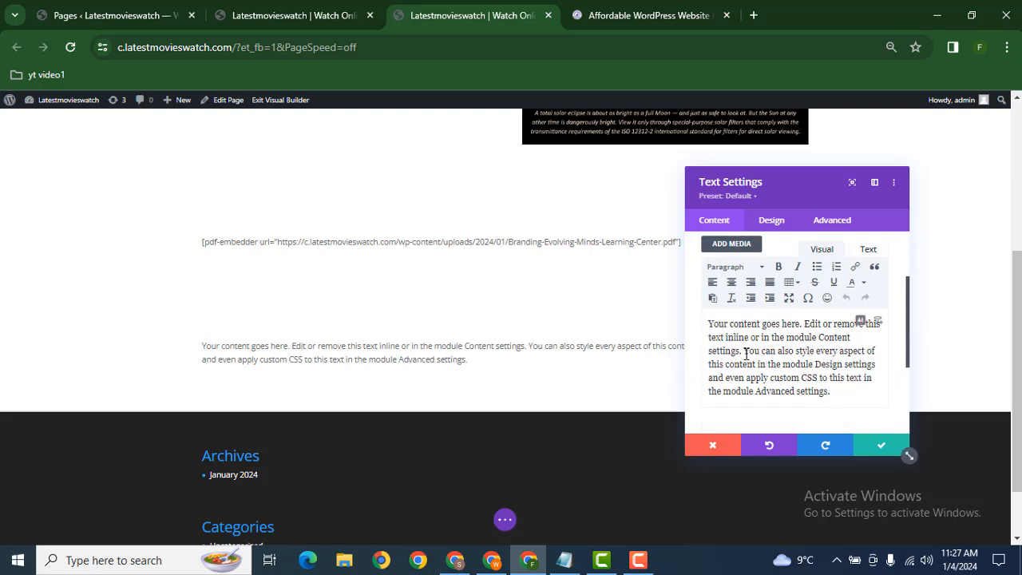
{"action": "left_click_drag", "start_coordinate": [744, 353], "coordinate": [860, 390]}
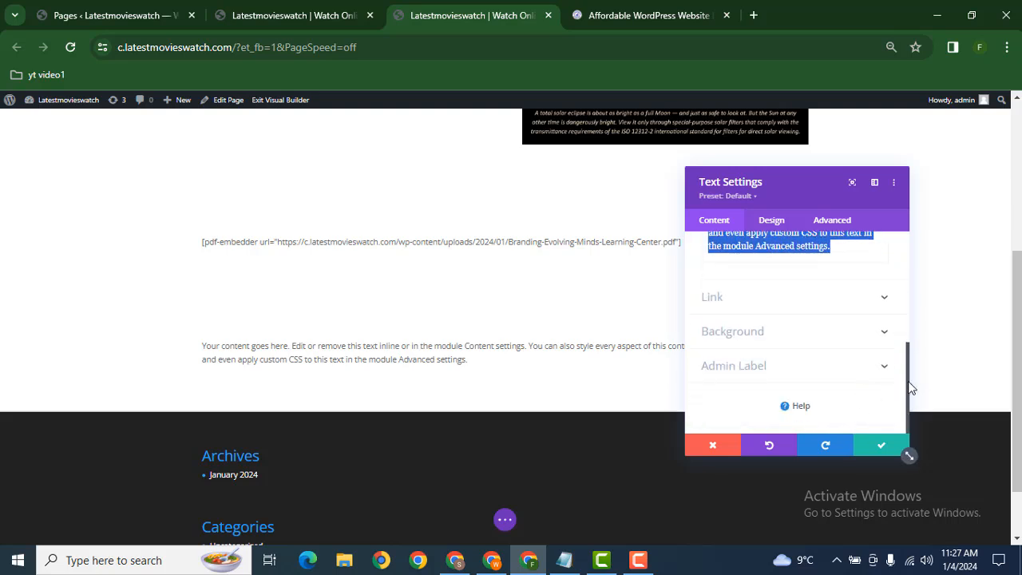
{"action": "left_click_drag", "start_coordinate": [907, 388], "coordinate": [900, 325]}
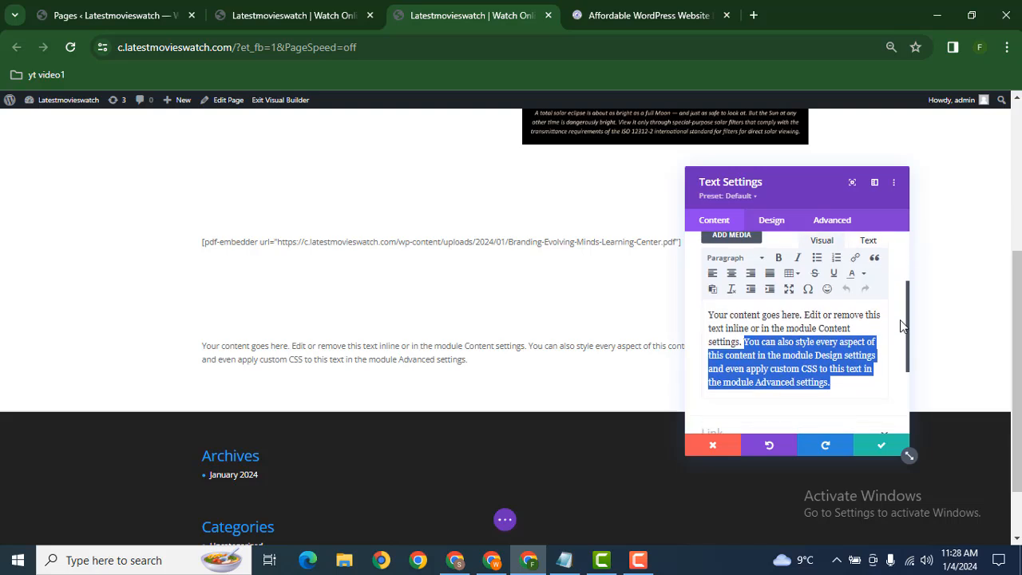
{"action": "key", "text": "BackSpace"}
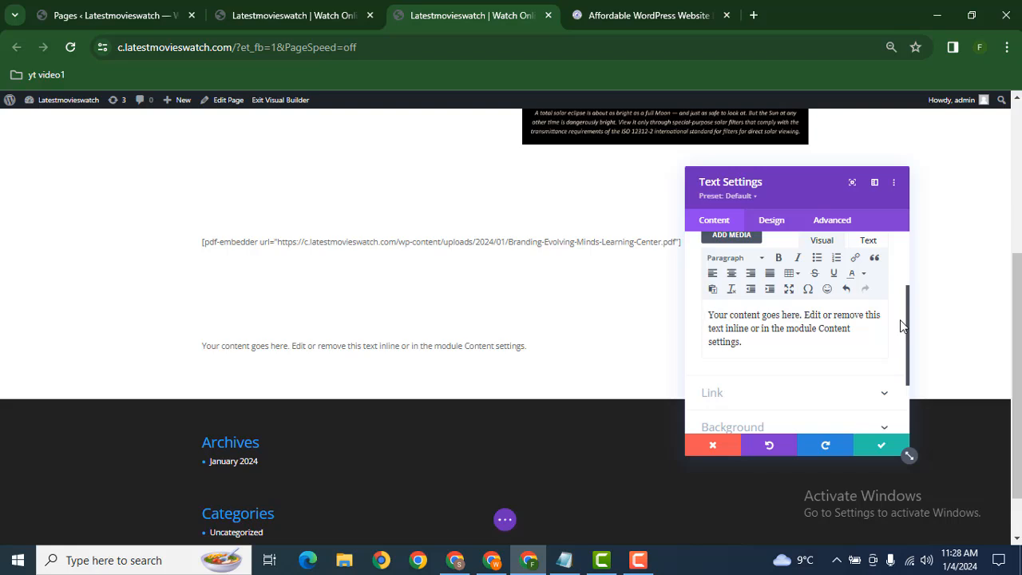
Step: Insert the line "Latestmovieswatch" above the body text of the Text module
{"action": "key", "text": "Return"}
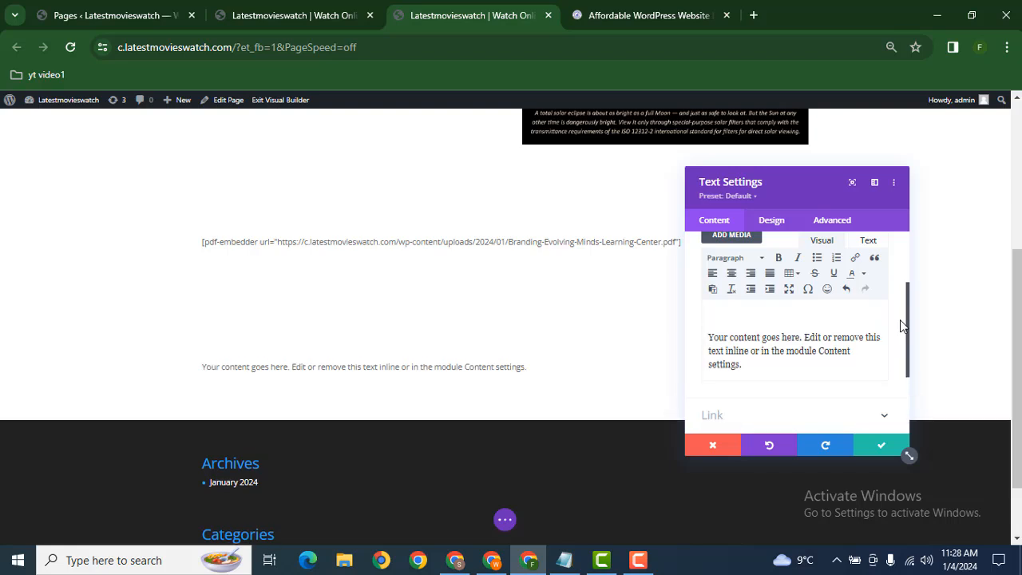
{"action": "key", "text": "Caps_Lock"}
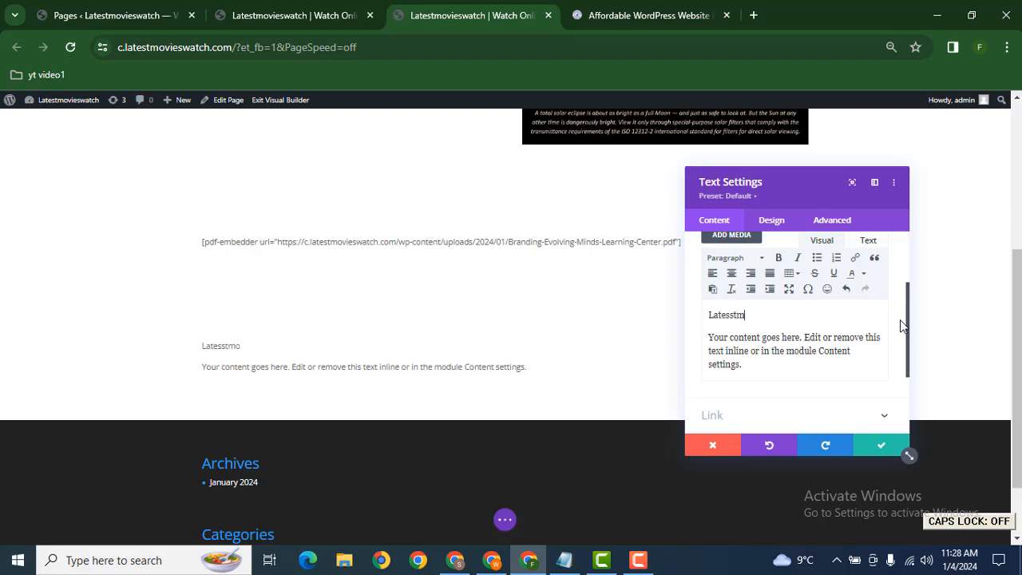
{"action": "key", "text": "BackSpace"}
{"action": "key", "text": "BackSpace"}
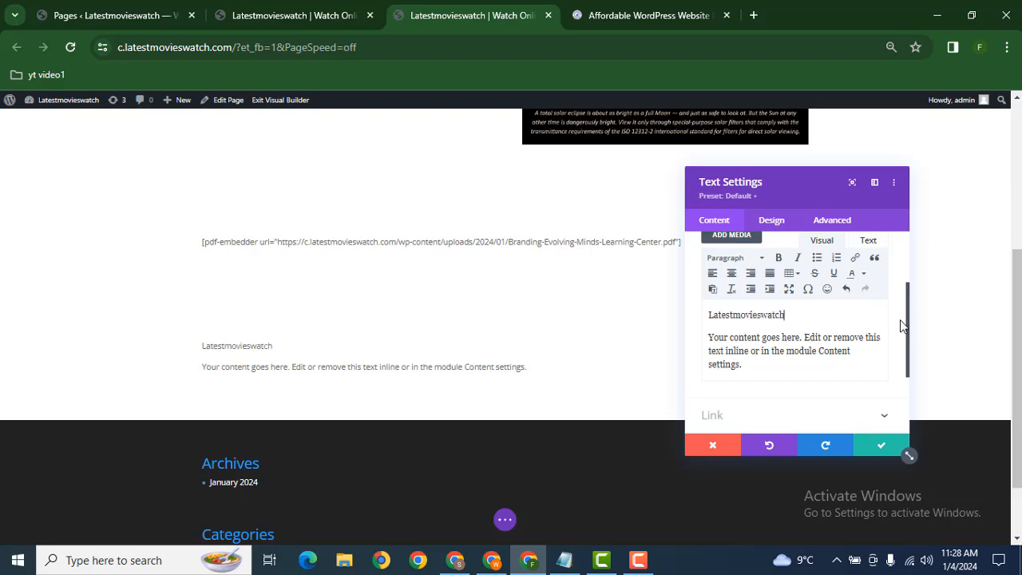
Step: Format the "Latestmovieswatch" line as Heading 1
{"action": "left_click_drag", "start_coordinate": [792, 317], "coordinate": [708, 314]}
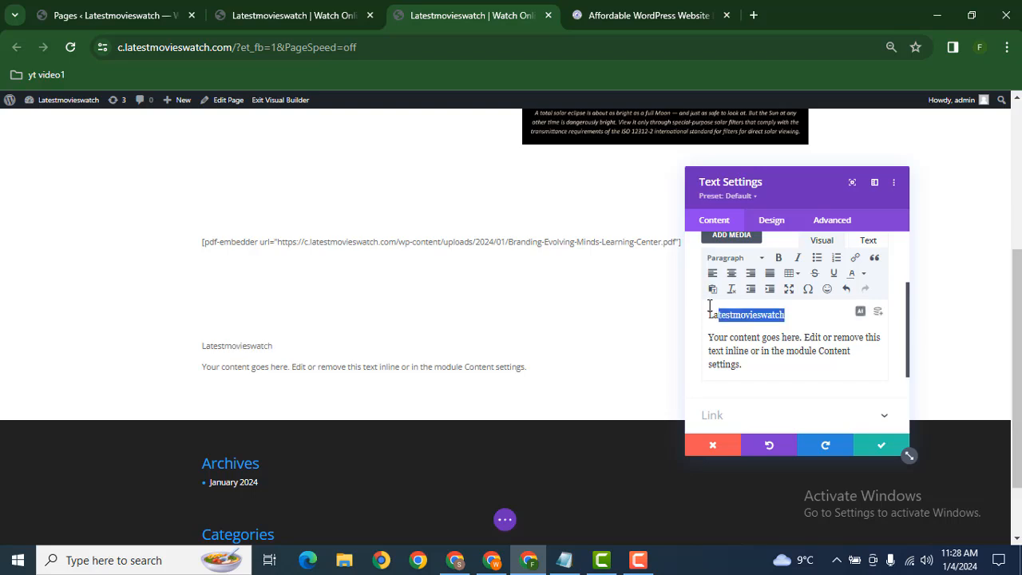
{"action": "left_click", "coordinate": [725, 263]}
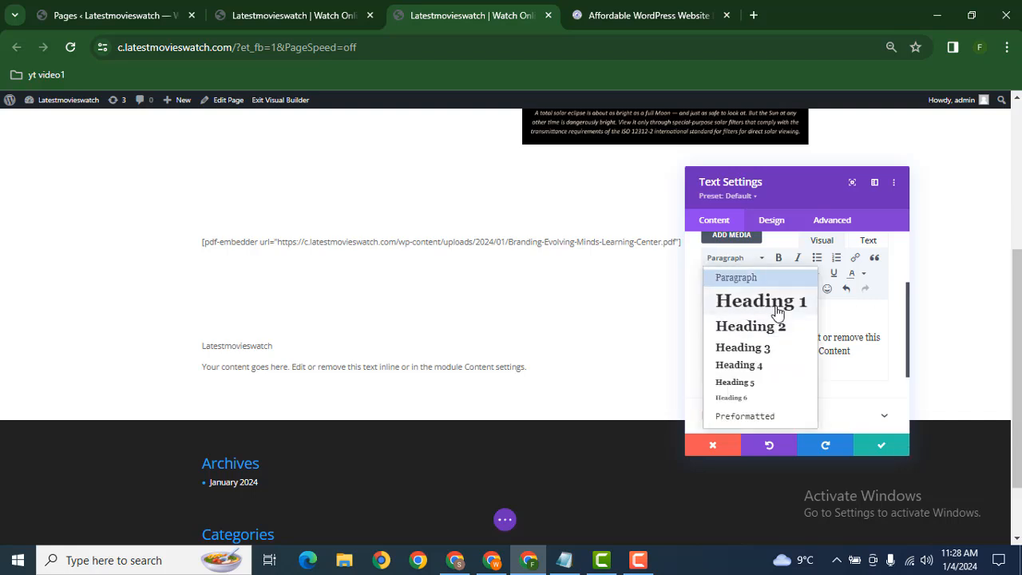
{"action": "left_click", "coordinate": [749, 314]}
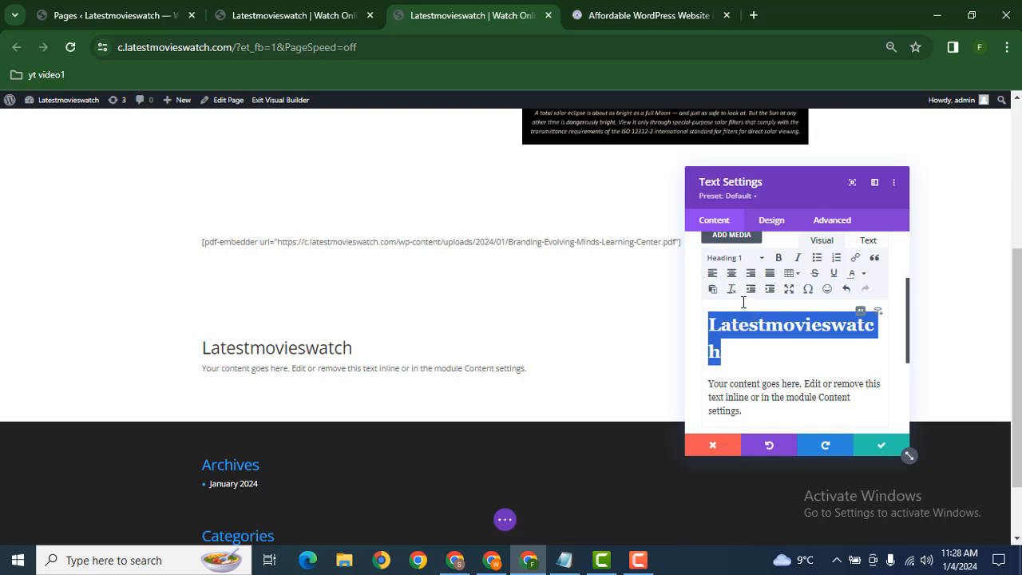
{"action": "left_click", "coordinate": [805, 381]}
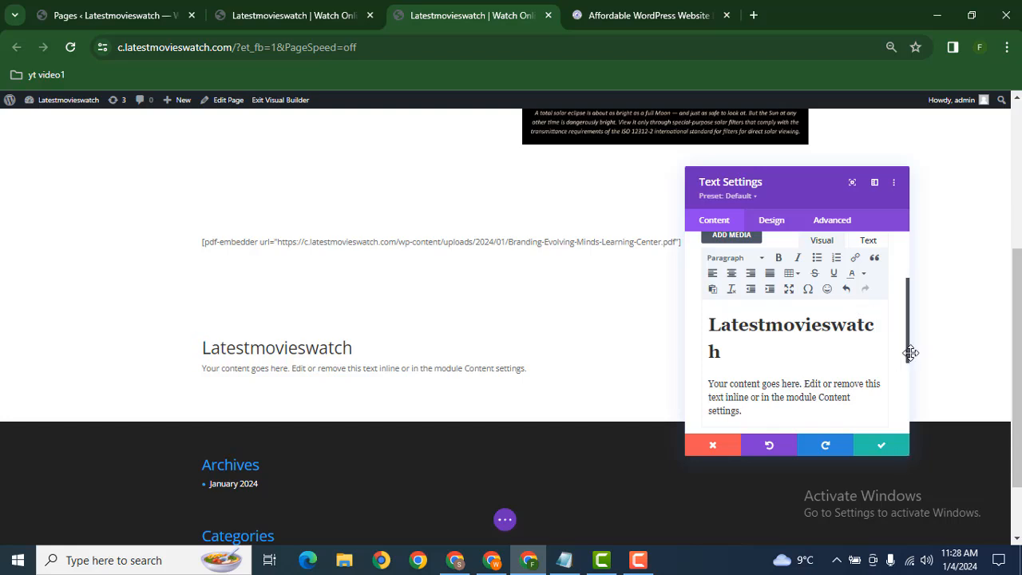
Step: Set the Text module's text alignment to center in its design settings
{"action": "left_click_drag", "start_coordinate": [906, 358], "coordinate": [904, 289]}
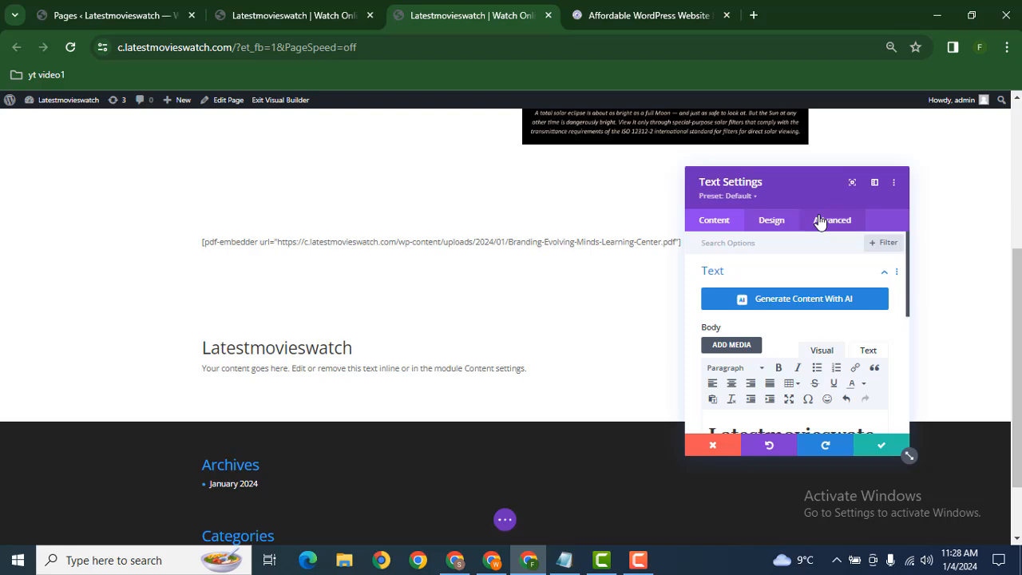
{"action": "left_click", "coordinate": [771, 230]}
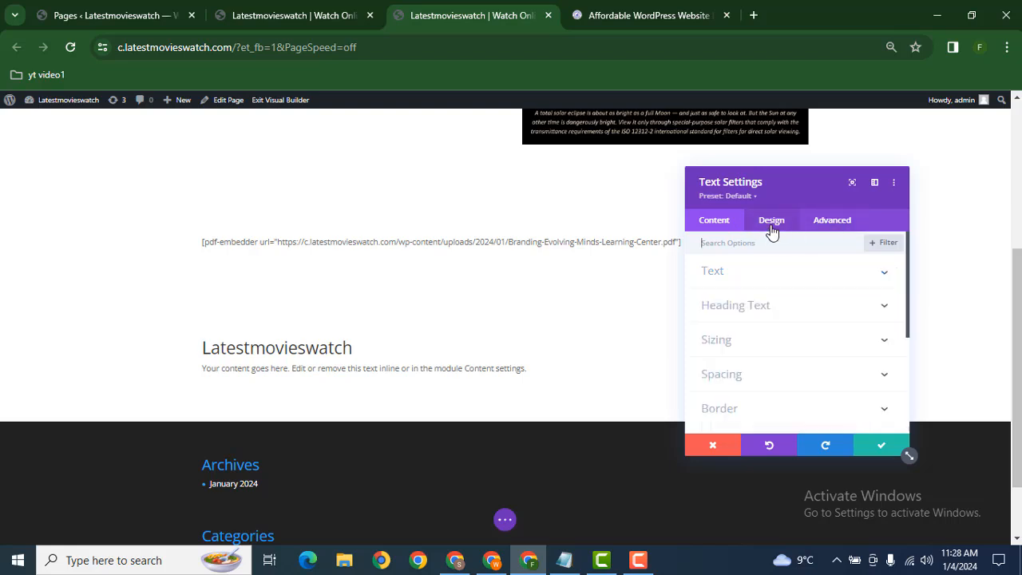
{"action": "left_click", "coordinate": [730, 279]}
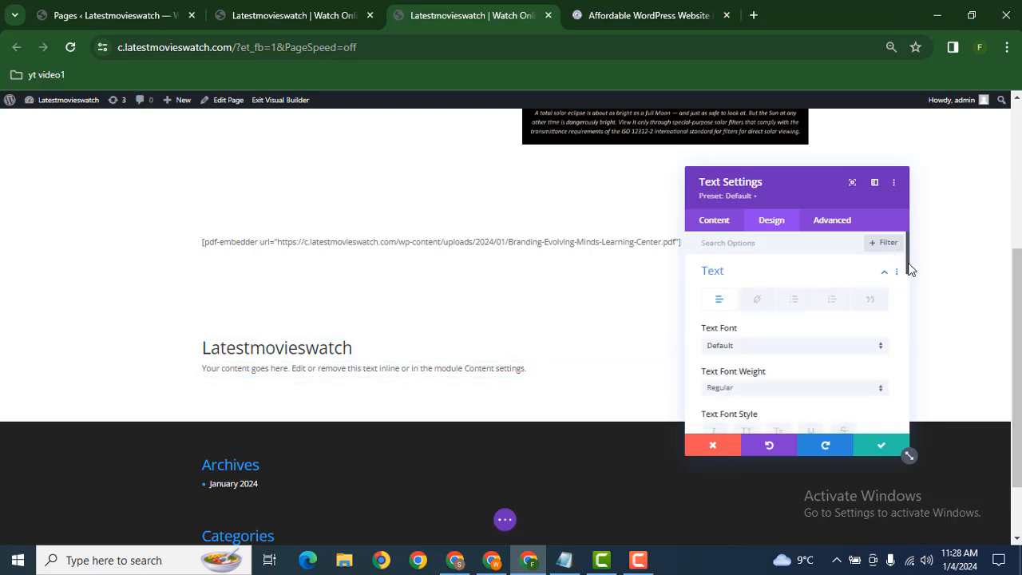
{"action": "left_click_drag", "start_coordinate": [910, 270], "coordinate": [910, 365]}
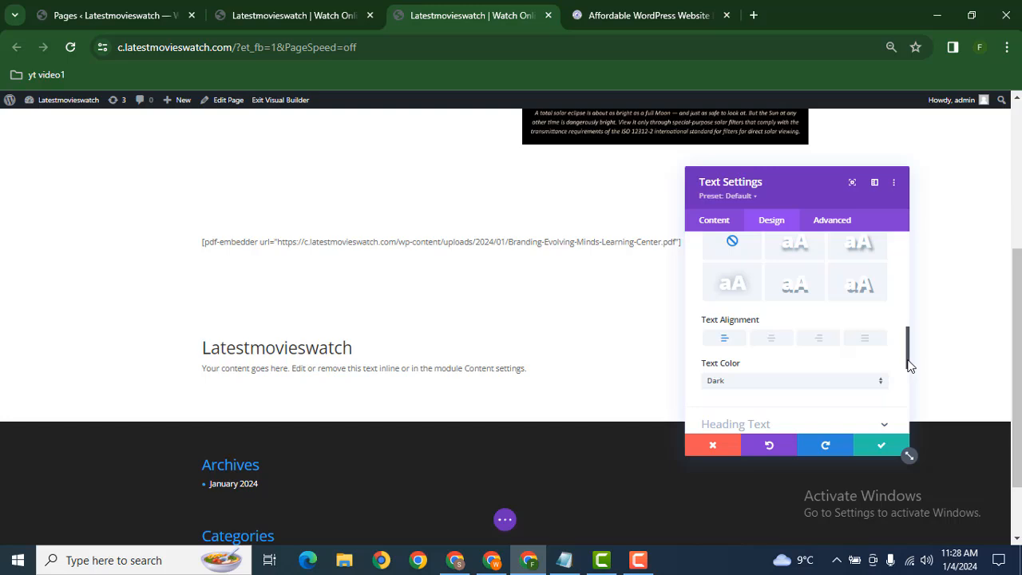
{"action": "left_click", "coordinate": [764, 344]}
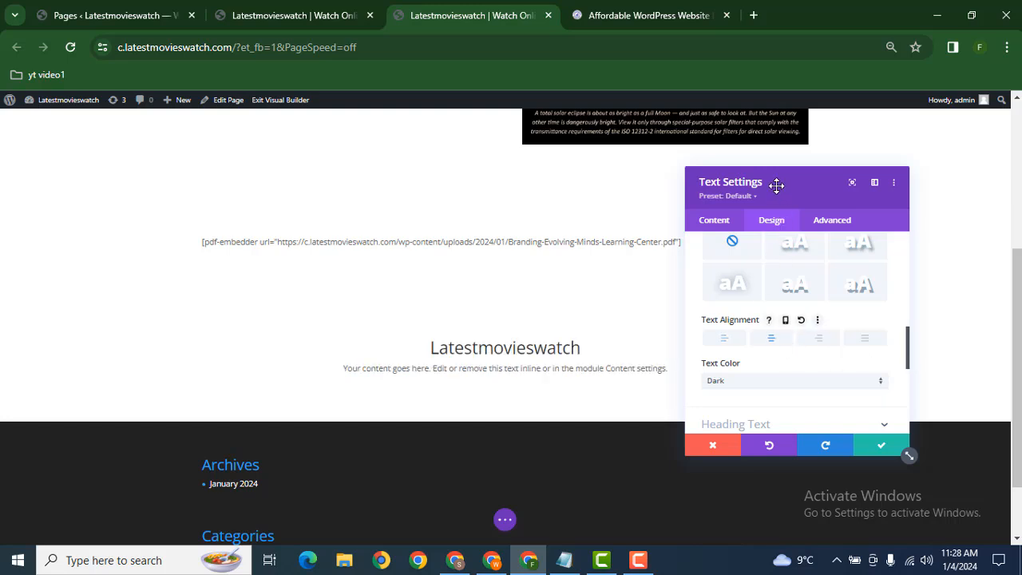
Step: Move the Text Settings window clear of the module's text and set the text size to 17px
{"action": "left_click_drag", "start_coordinate": [775, 187], "coordinate": [869, 167]}
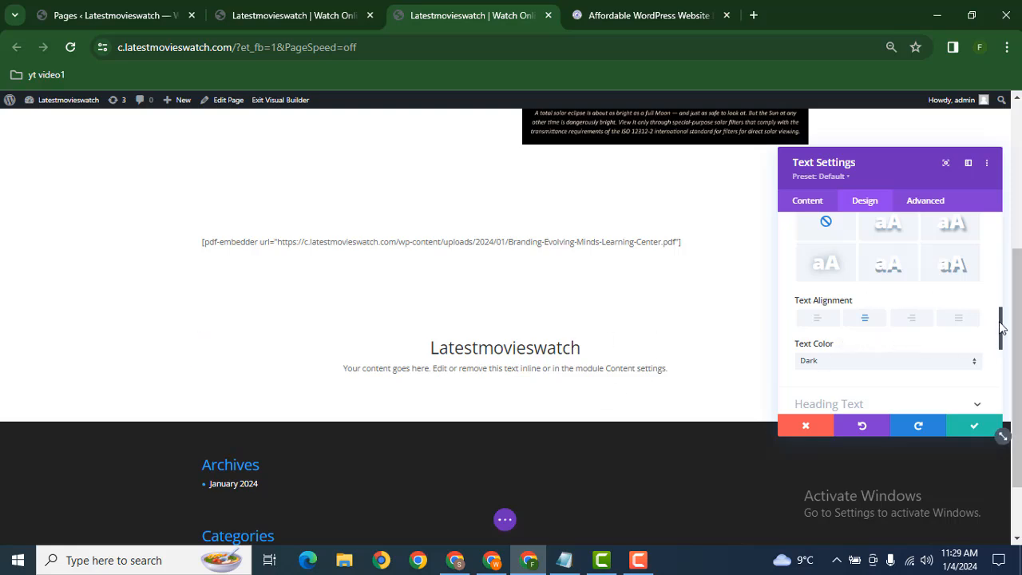
{"action": "left_click_drag", "start_coordinate": [1001, 327], "coordinate": [994, 277]}
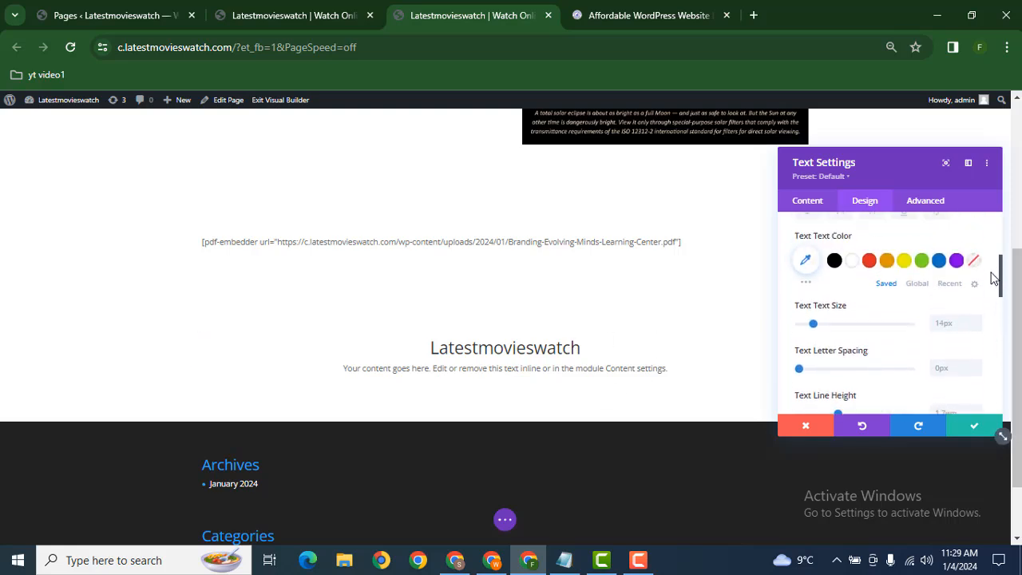
{"action": "left_click_drag", "start_coordinate": [810, 327], "coordinate": [817, 326]}
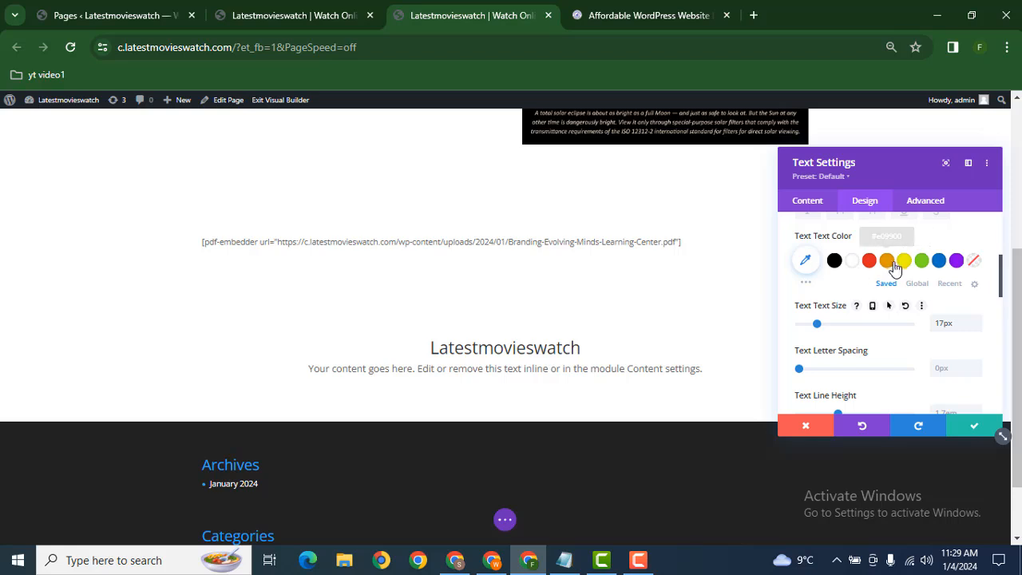
Step: Try orange (#e09900), blue and purple (#8300e9) for the module's text color and settle on black
{"action": "left_click", "coordinate": [886, 262]}
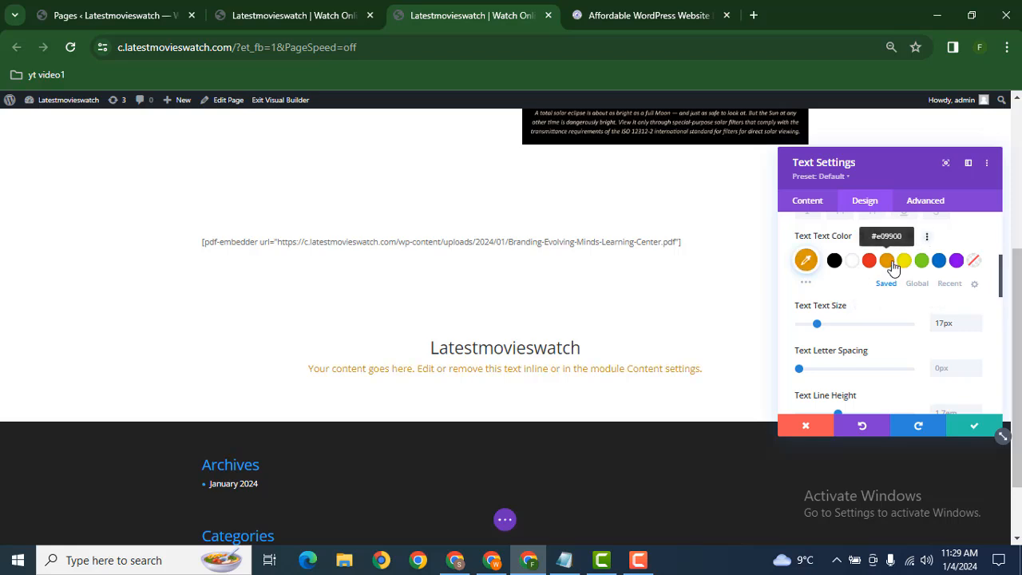
{"action": "left_click", "coordinate": [939, 260]}
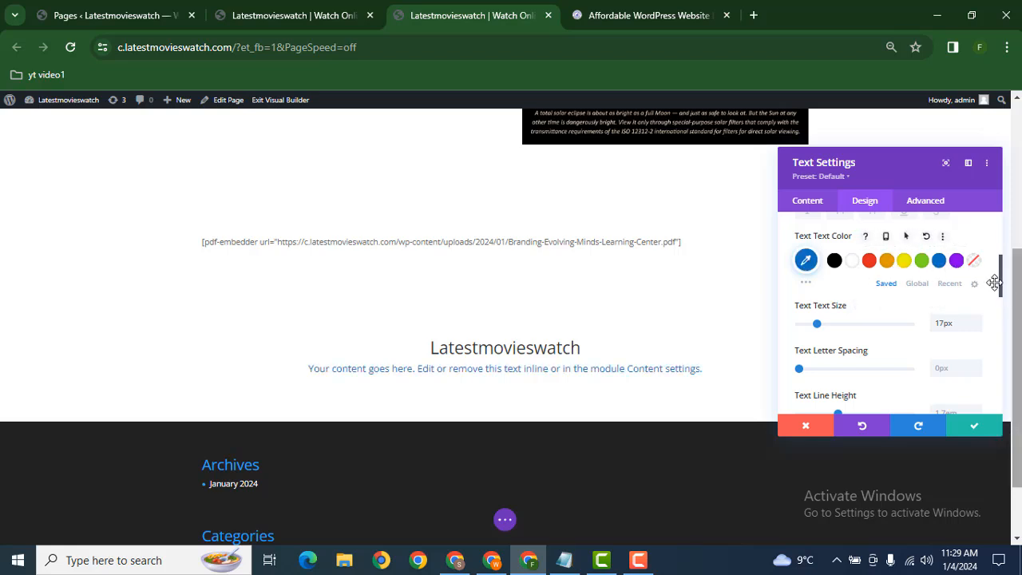
{"action": "left_click", "coordinate": [956, 262]}
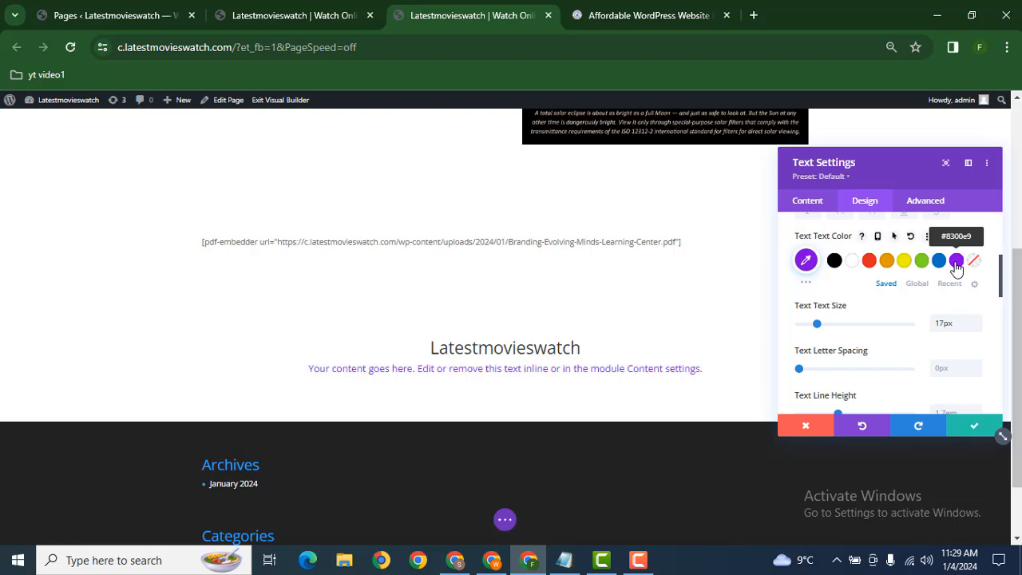
{"action": "left_click", "coordinate": [834, 262]}
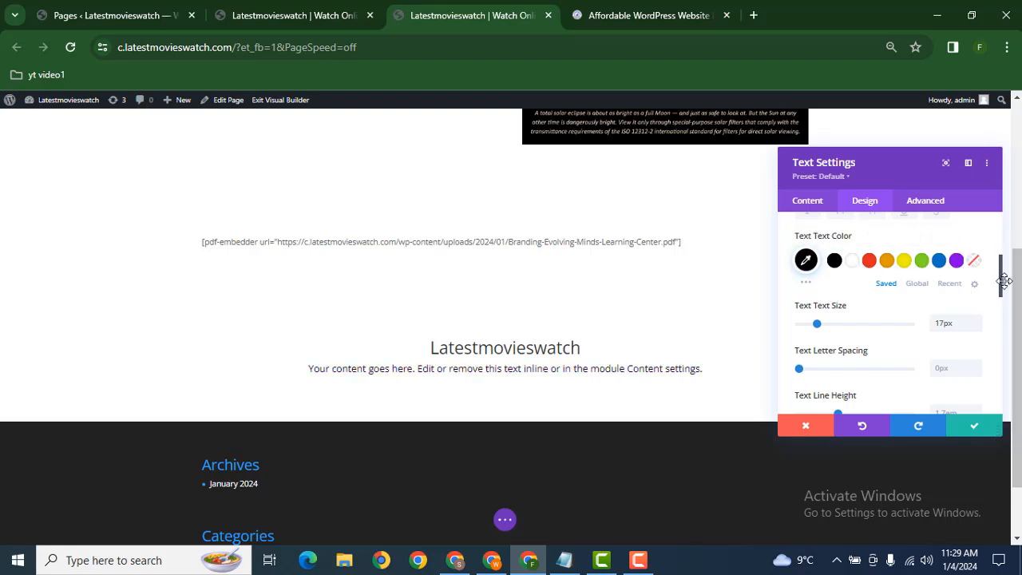
{"action": "left_click_drag", "start_coordinate": [1001, 286], "coordinate": [987, 237]}
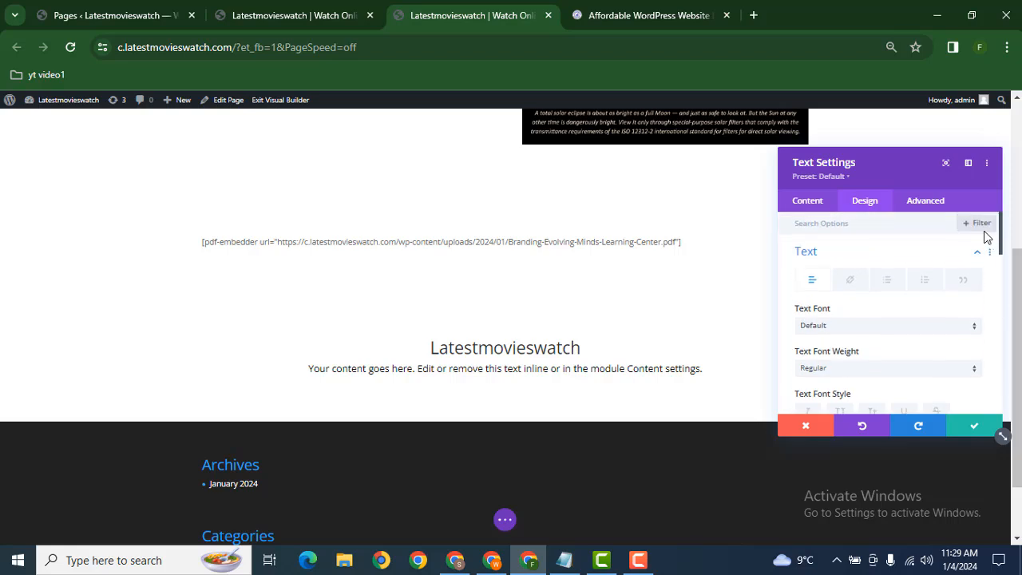
Step: Set the Text module's H1 heading font to Roboto in its heading text design settings
{"action": "left_click", "coordinate": [885, 255]}
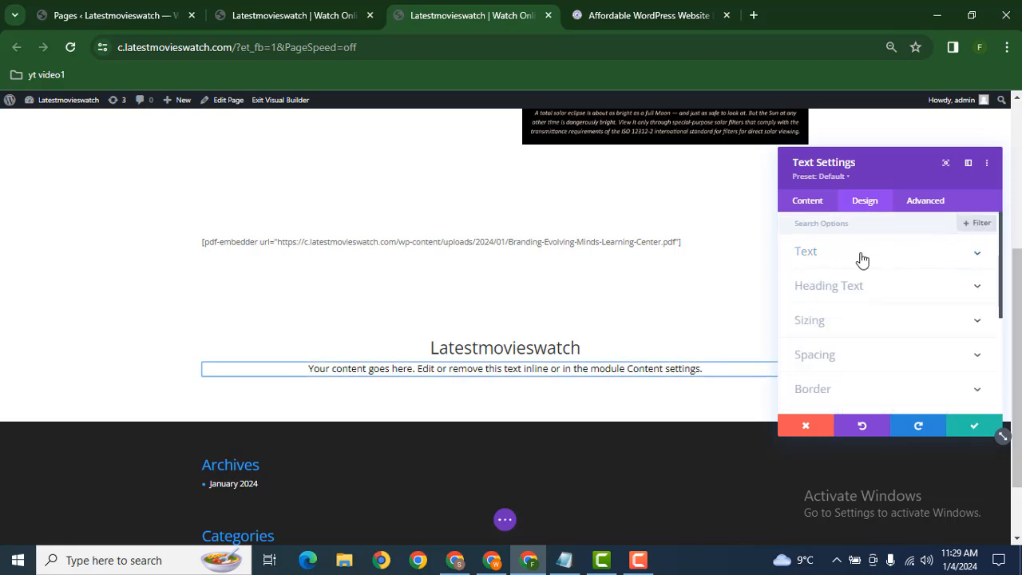
{"action": "left_click", "coordinate": [838, 289]}
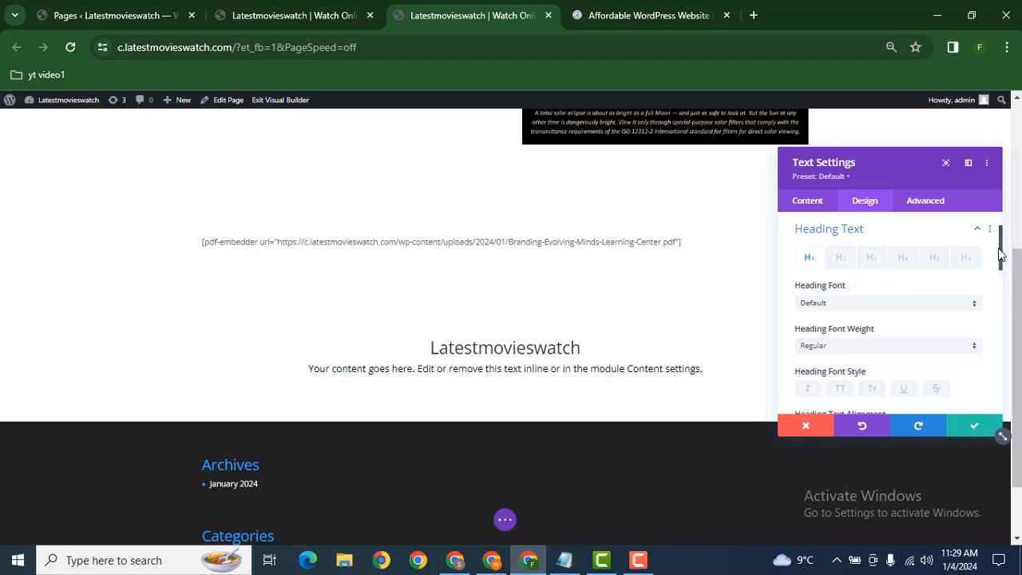
{"action": "left_click_drag", "start_coordinate": [1002, 254], "coordinate": [1000, 268]}
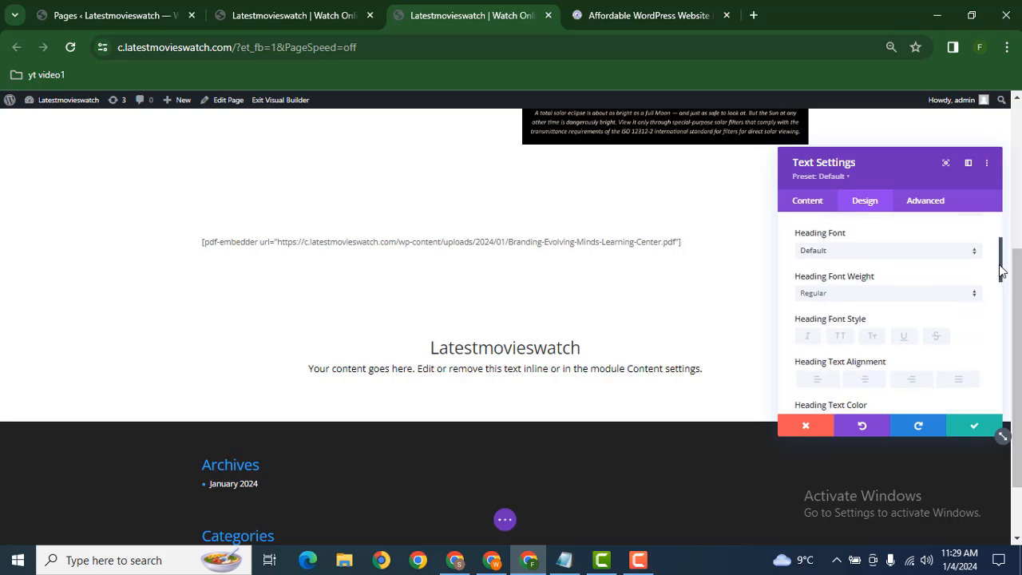
{"action": "left_click", "coordinate": [832, 252]}
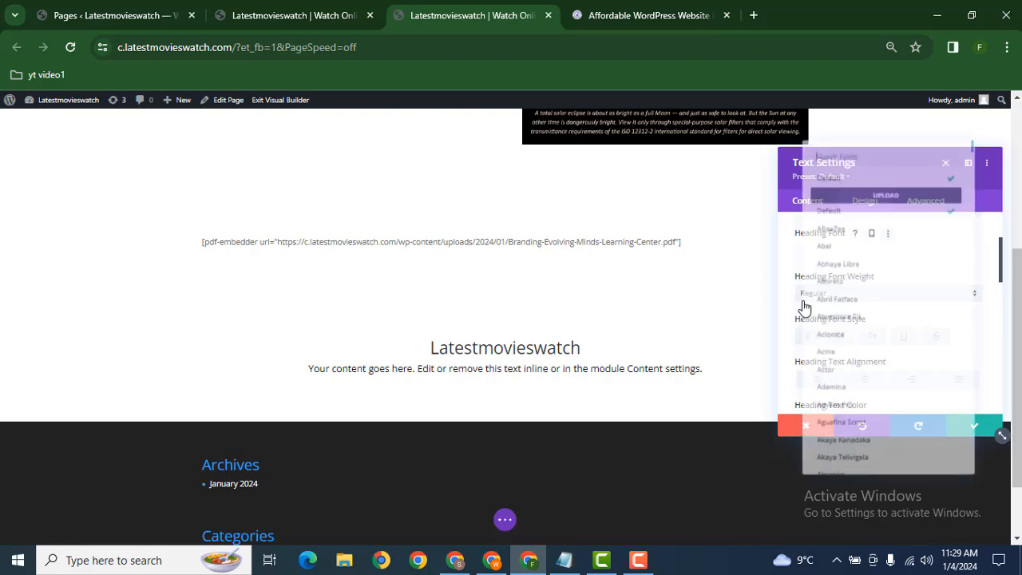
{"action": "type", "text": "r"}
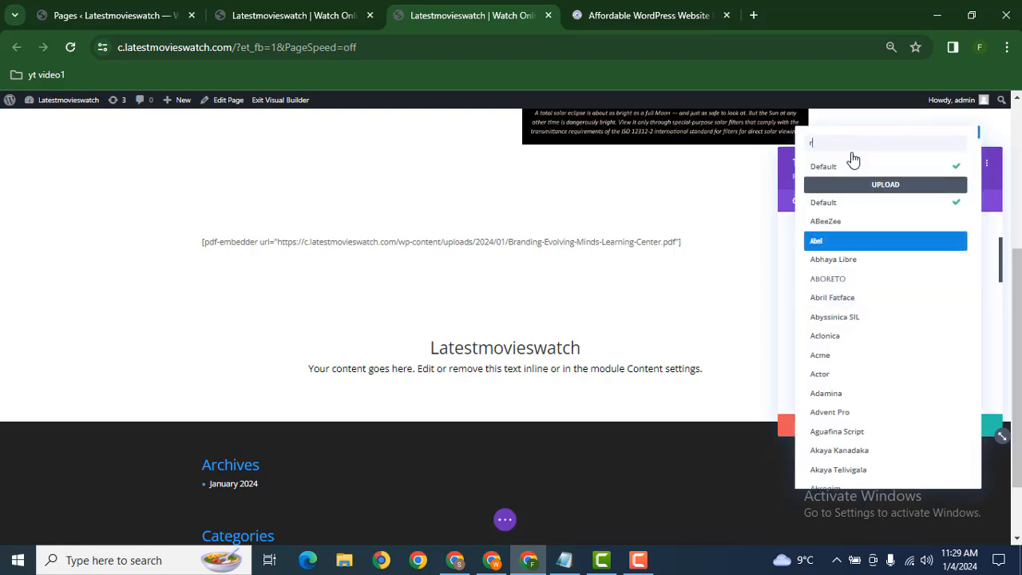
{"action": "type", "text": "obo"}
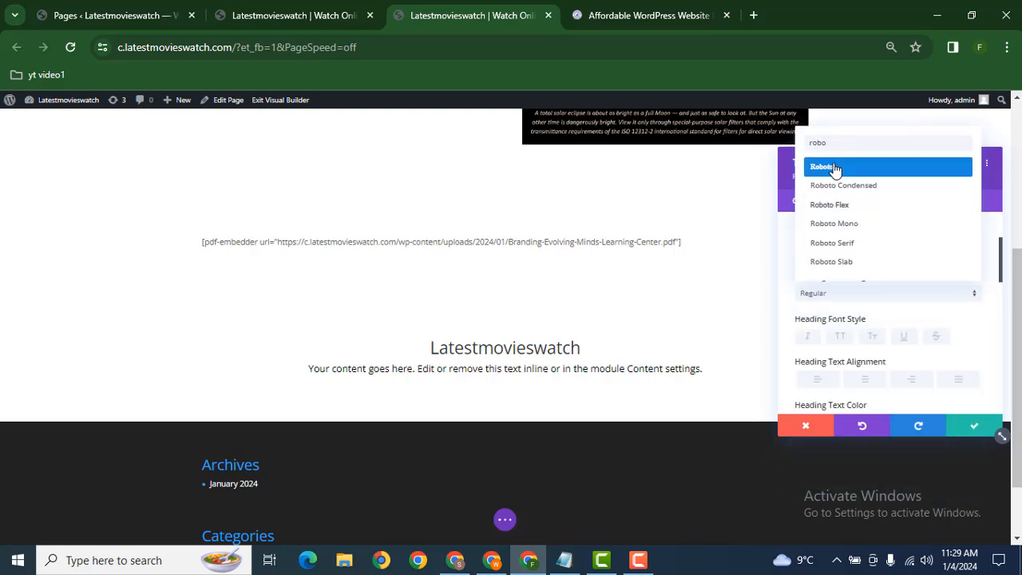
{"action": "left_click", "coordinate": [834, 167]}
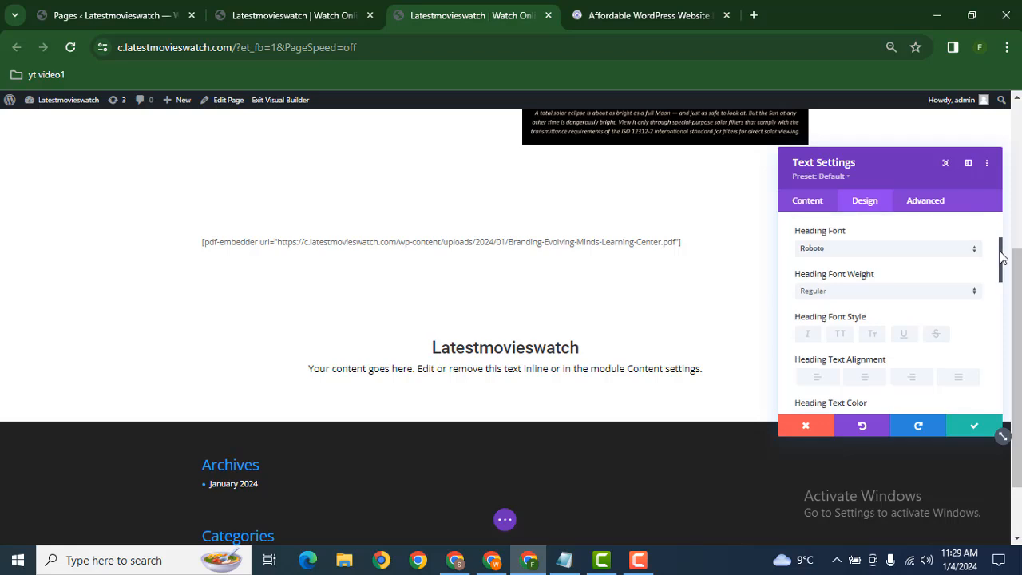
Step: Color the module's heading text red and set the heading text size to 32px
{"action": "left_click_drag", "start_coordinate": [1003, 254], "coordinate": [1005, 281]}
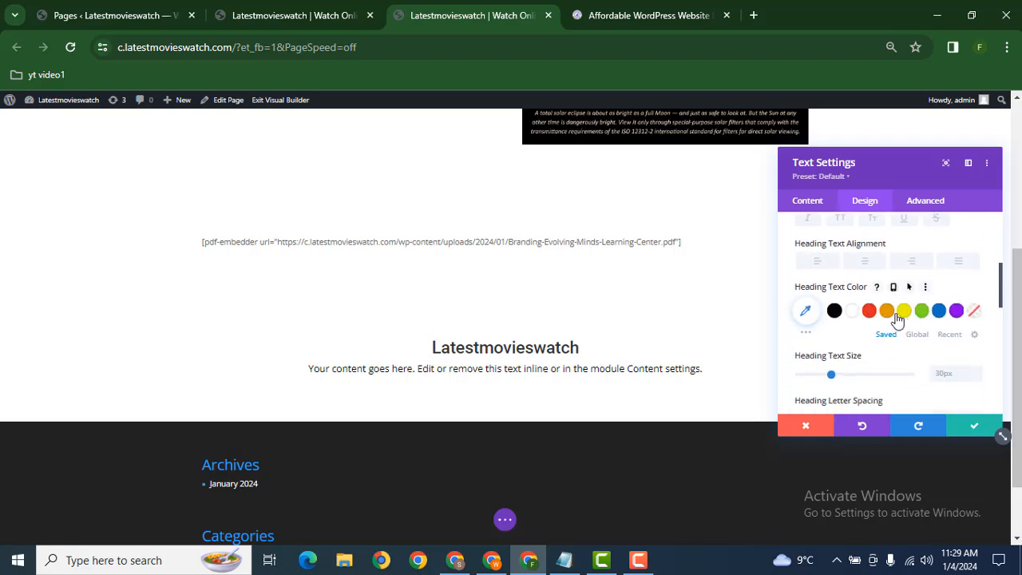
{"action": "left_click", "coordinate": [869, 311]}
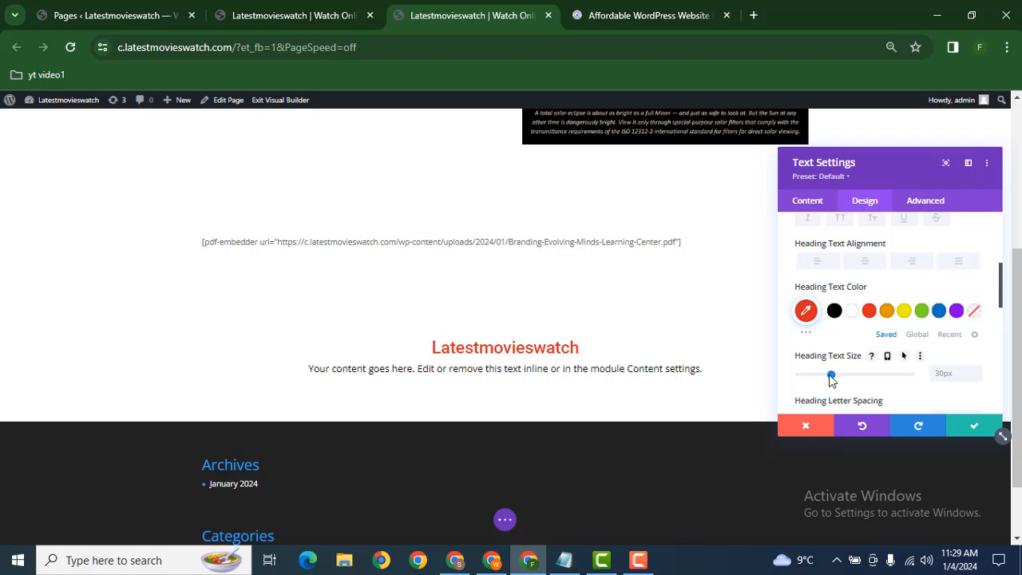
{"action": "left_click_drag", "start_coordinate": [831, 376], "coordinate": [834, 376]}
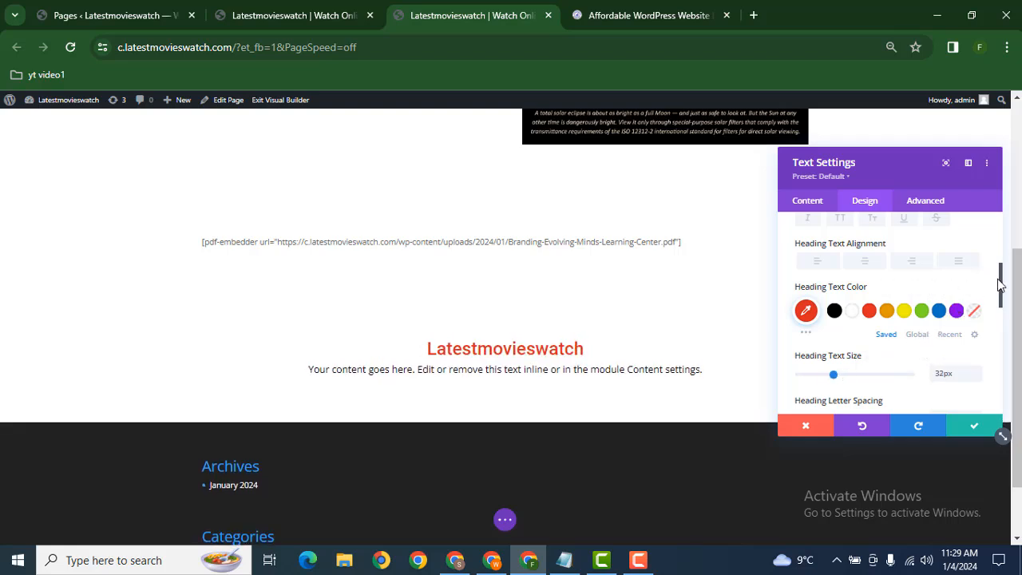
Step: Set the heading line height to 1.5em and apply the first text shadow preset after the no-shadow option
{"action": "left_click_drag", "start_coordinate": [1002, 293], "coordinate": [998, 323]}
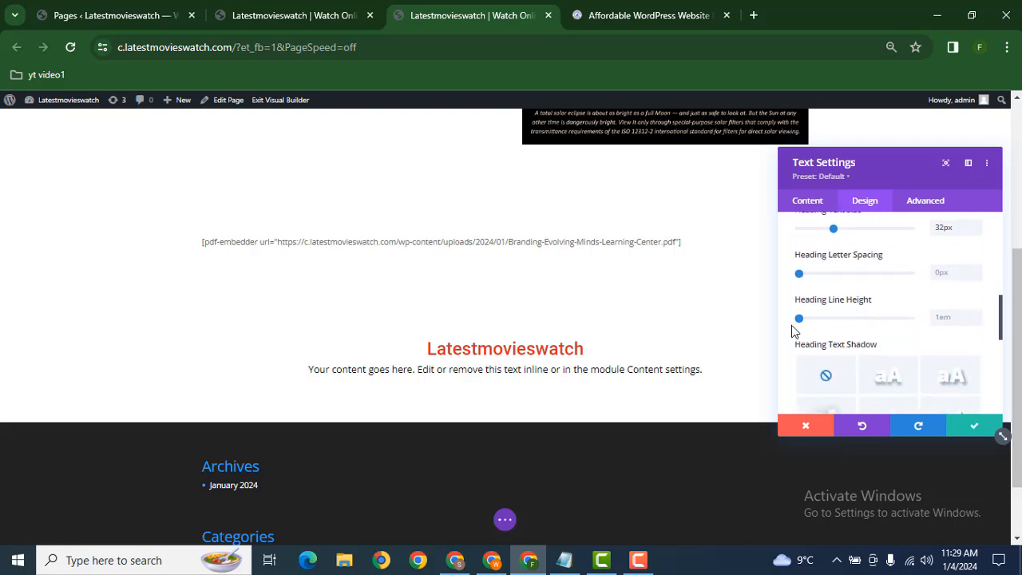
{"action": "left_click_drag", "start_coordinate": [800, 321], "coordinate": [831, 321]}
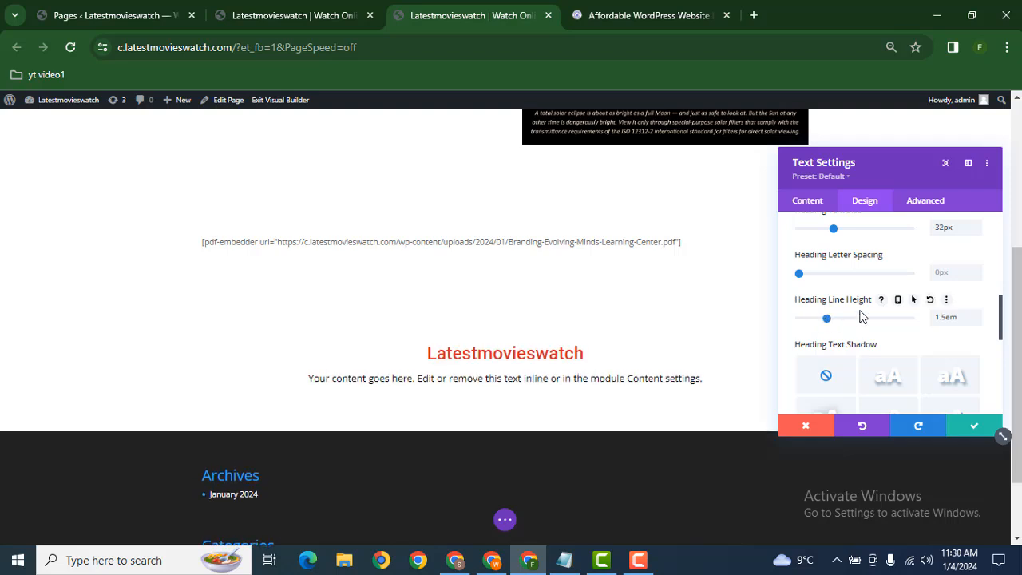
{"action": "scroll", "coordinate": [1006, 329], "scroll_direction": "down", "scroll_amount": 1}
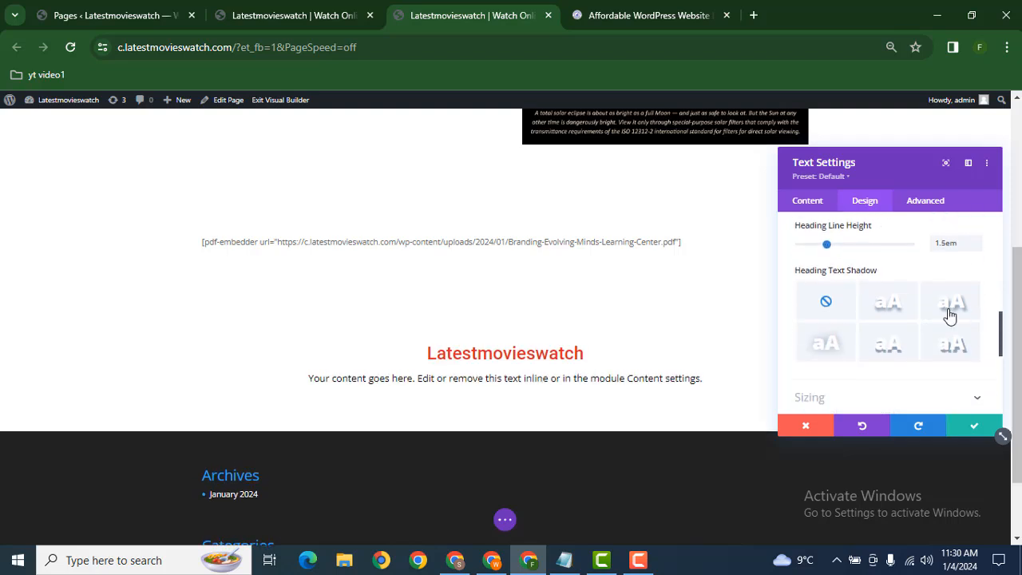
{"action": "left_click", "coordinate": [889, 304]}
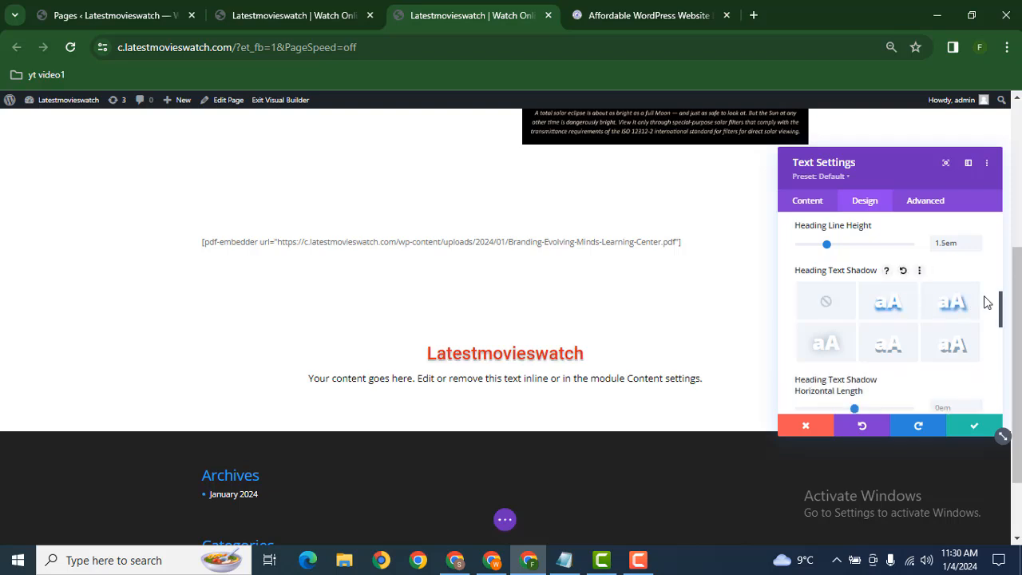
Step: Look over the heading shadow, sizing and remaining design options and the advanced options of the Text module
{"action": "left_click_drag", "start_coordinate": [1003, 314], "coordinate": [1004, 359]}
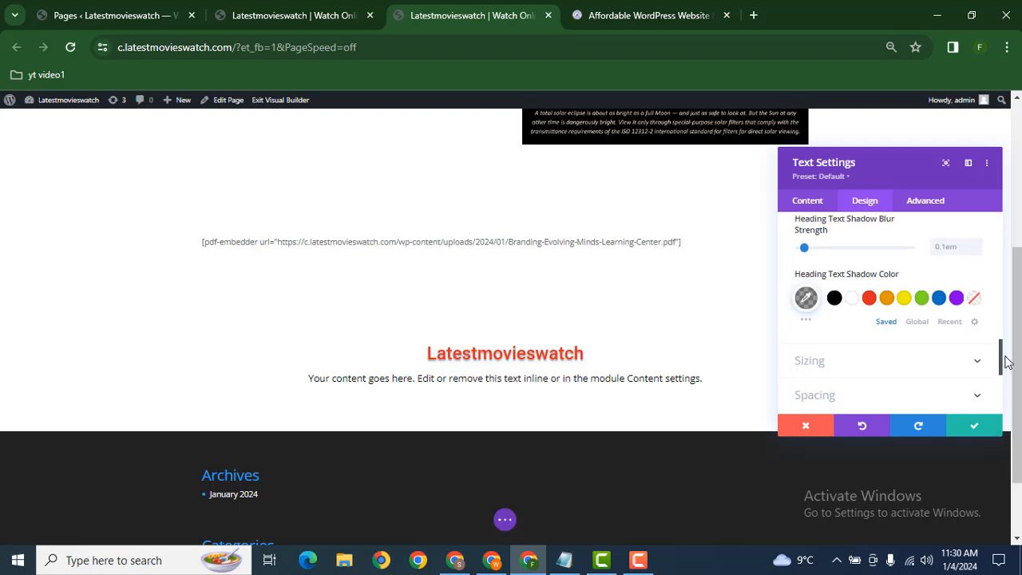
{"action": "left_click", "coordinate": [935, 366]}
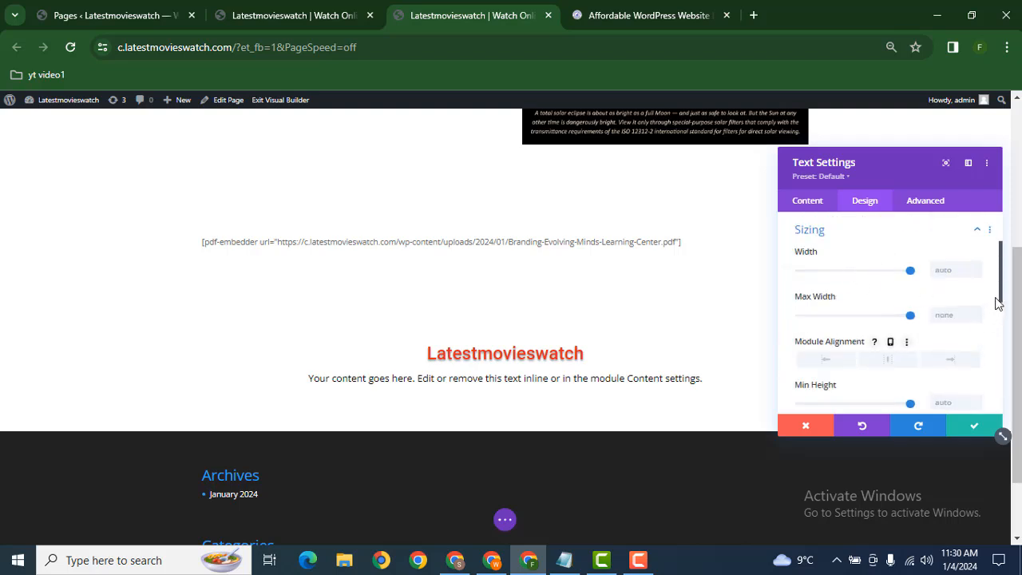
{"action": "left_click_drag", "start_coordinate": [1004, 301], "coordinate": [1003, 381]}
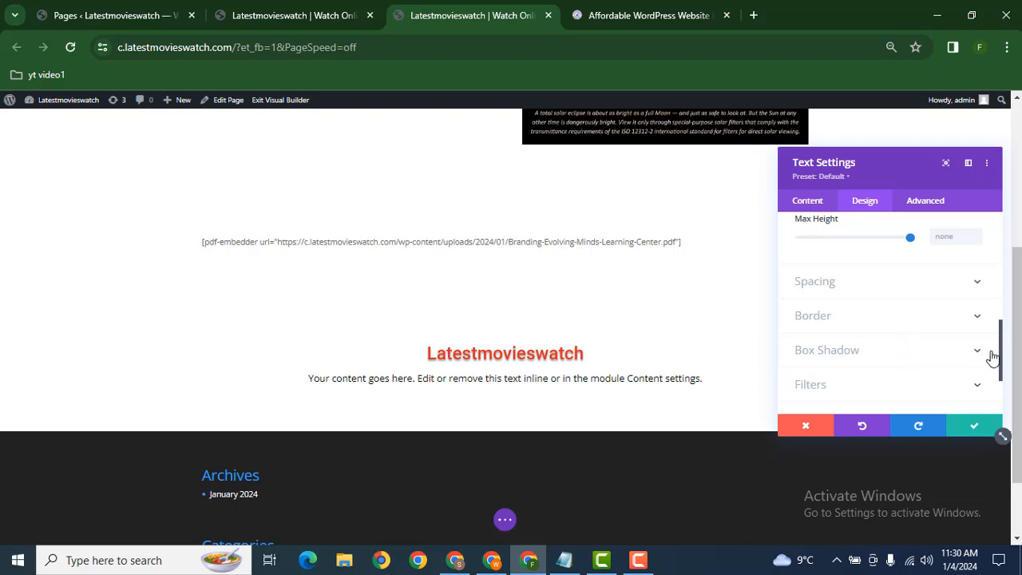
{"action": "left_click_drag", "start_coordinate": [1004, 357], "coordinate": [1003, 384]}
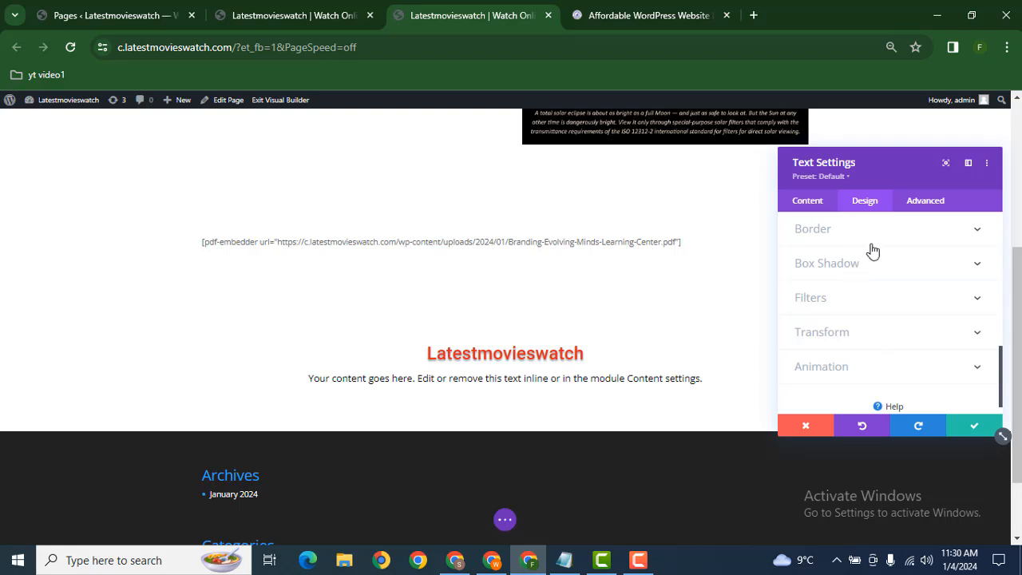
{"action": "left_click", "coordinate": [915, 207]}
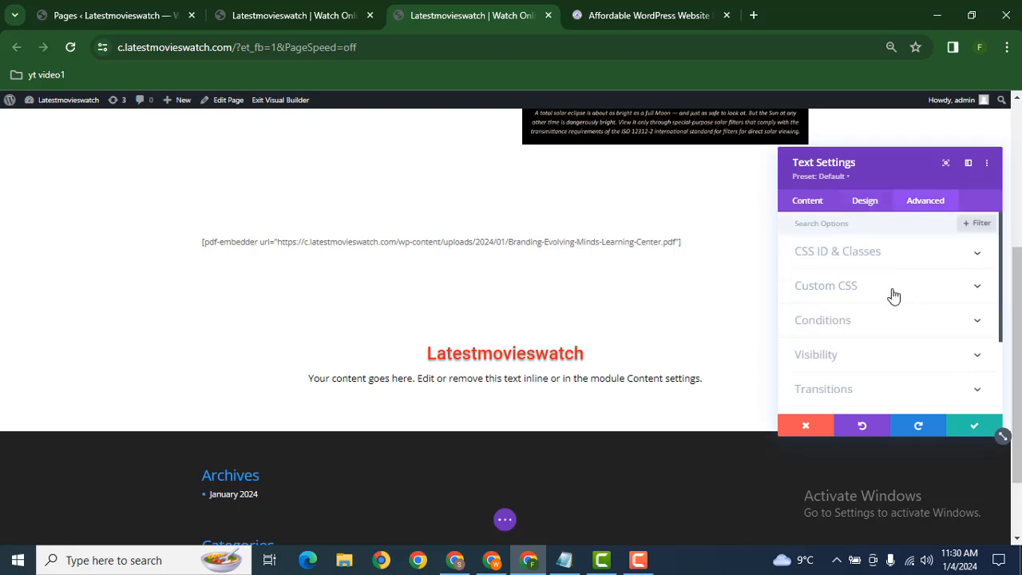
Step: Save the Text module's settings and expand the Visual Builder's page controls
{"action": "left_click", "coordinate": [966, 435]}
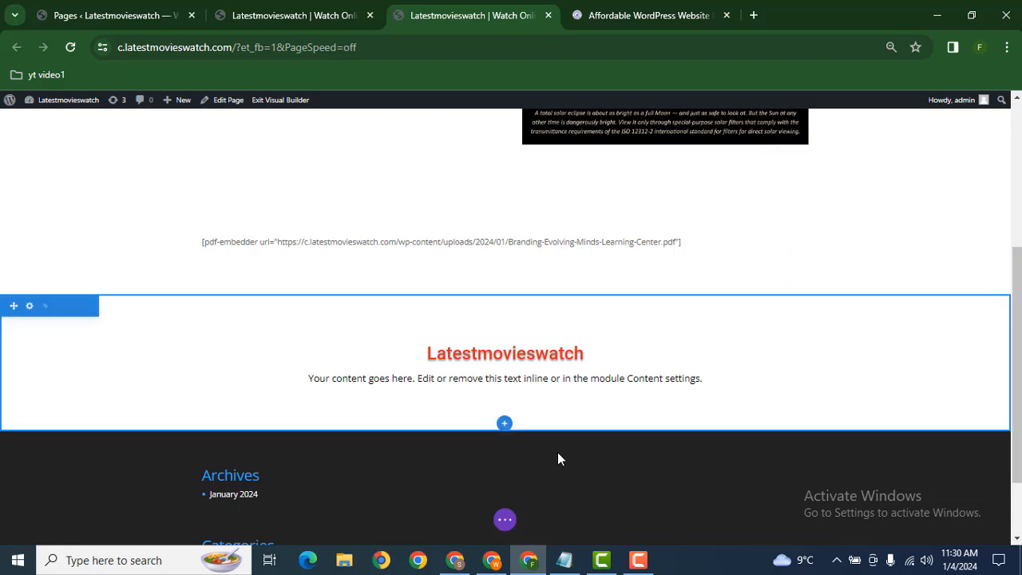
{"action": "left_click", "coordinate": [505, 519]}
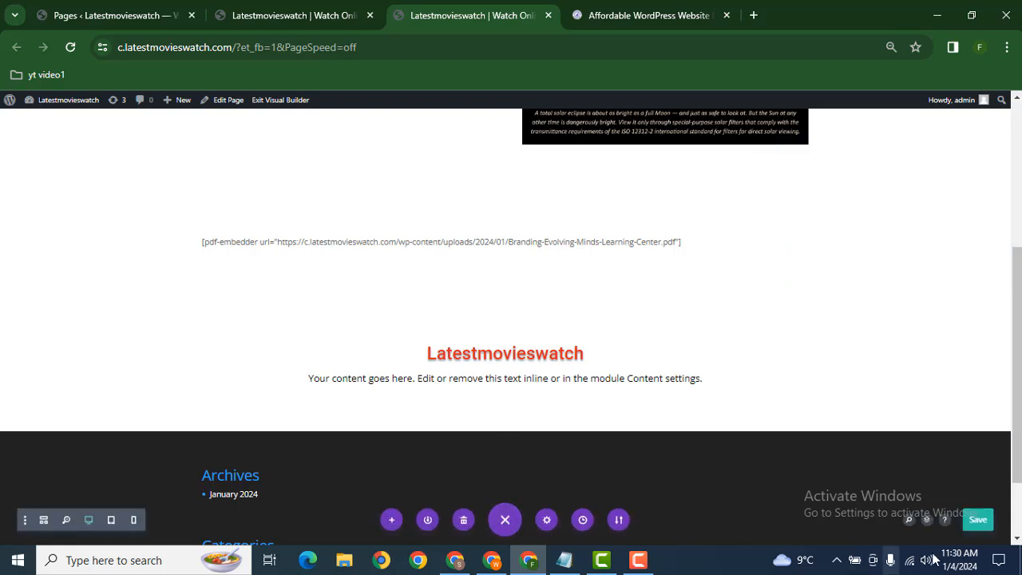